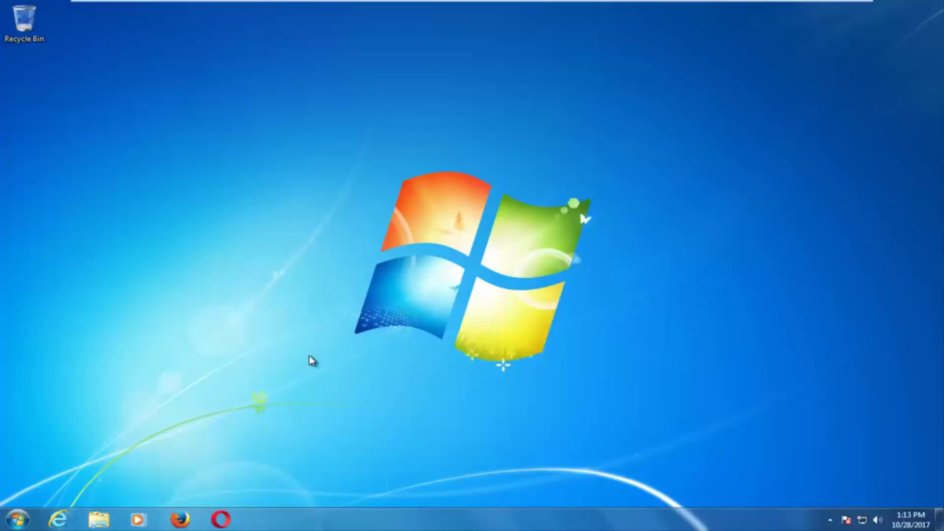
# Step: After three unresponsive Firefox launch attempts, start Internet Explorer on the Google home page
pyautogui.click(180, 520)
pyautogui.click(180, 520)
pyautogui.click(180, 519)
pyautogui.click(58, 519)
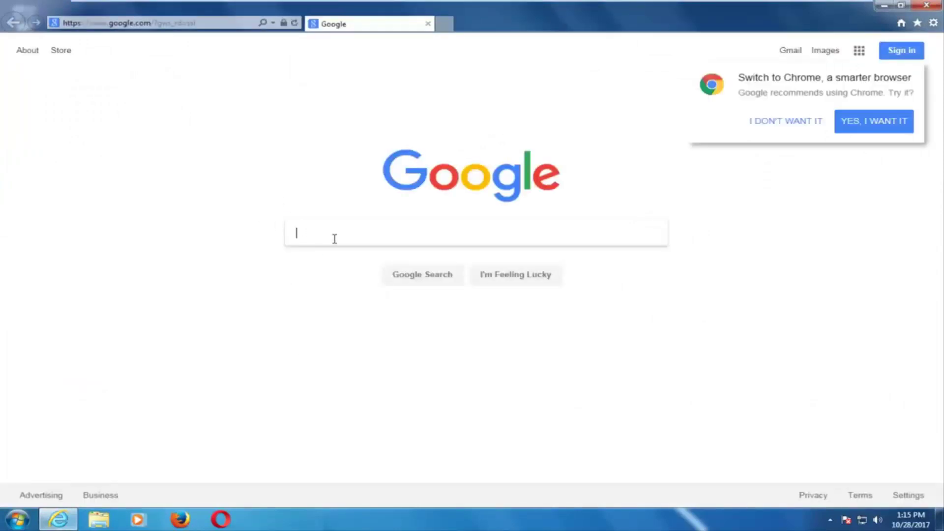
# Step: Search Google for 'windows 10 download' and close the stray Firefox windows
pyautogui.write('windows')
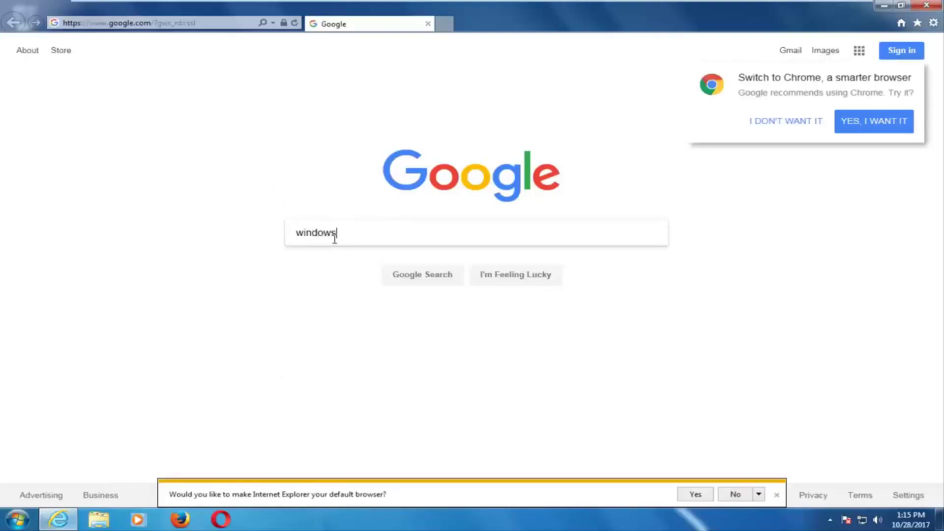
pyautogui.write(' 10 download')
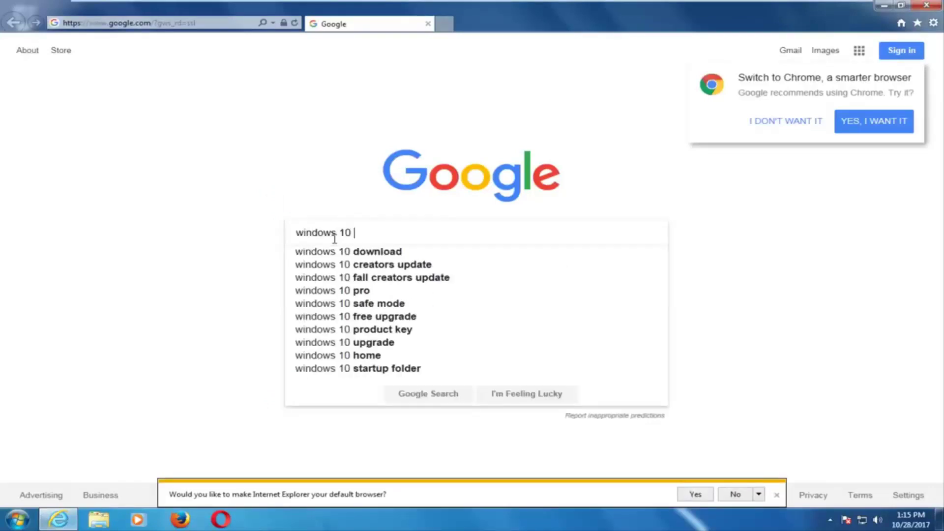
pyautogui.press('Return')
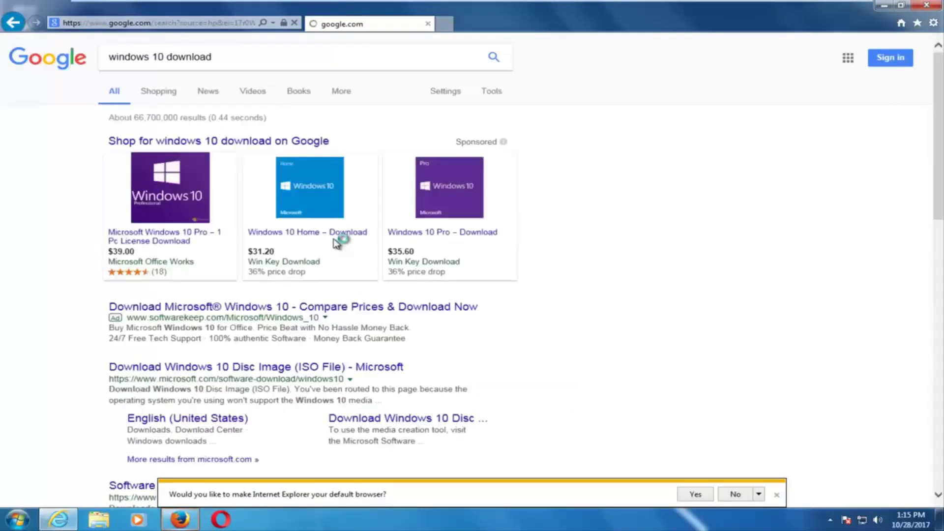
pyautogui.rightClick(196, 520)
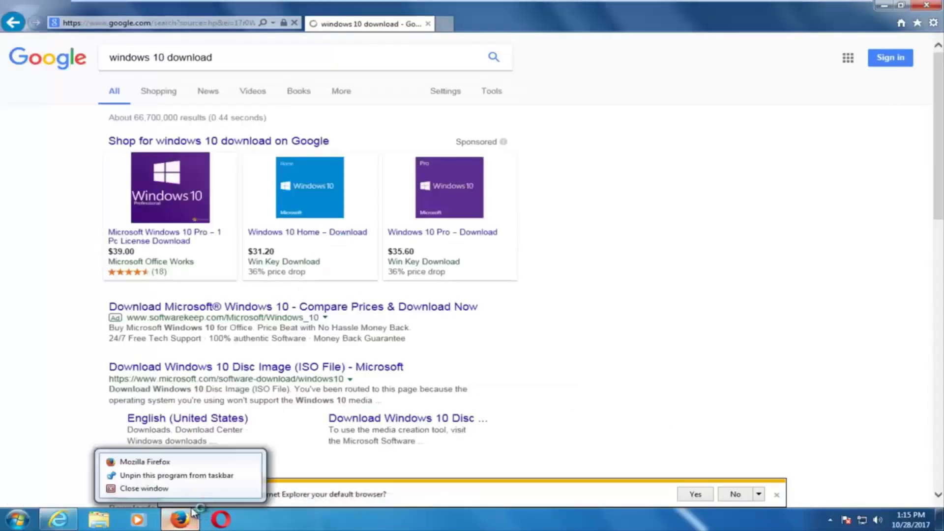
pyautogui.click(169, 489)
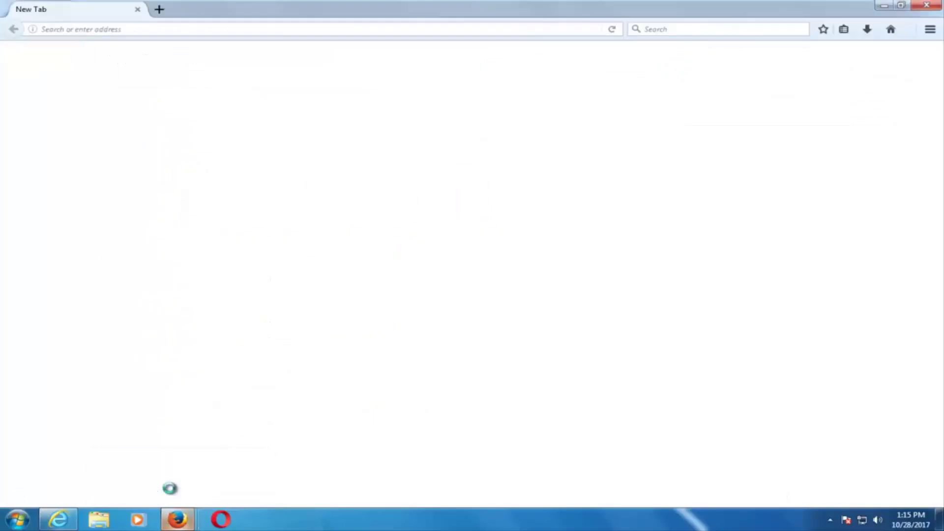
pyautogui.rightClick(177, 520)
pyautogui.click(189, 489)
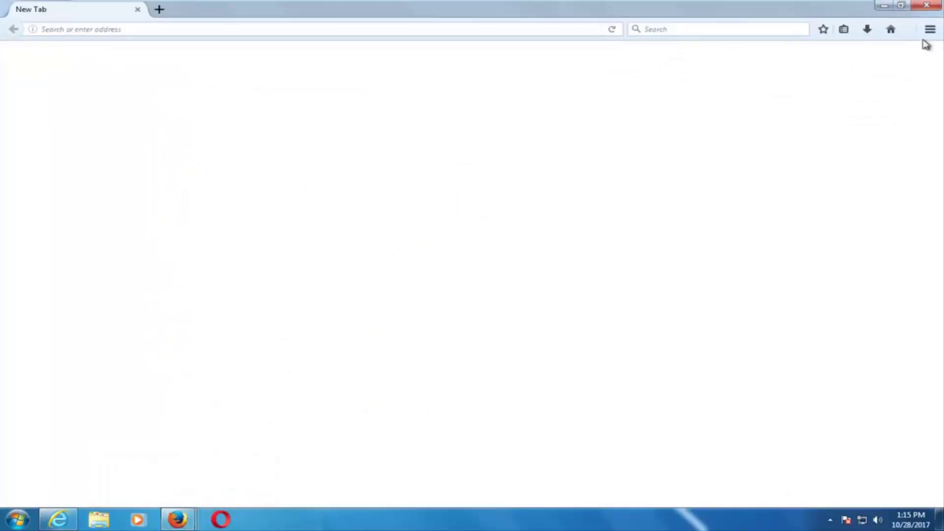
# Step: Back in Internet Explorer, dismiss the default-browser prompt and open Microsoft's Windows 10 download result
pyautogui.click(58, 520)
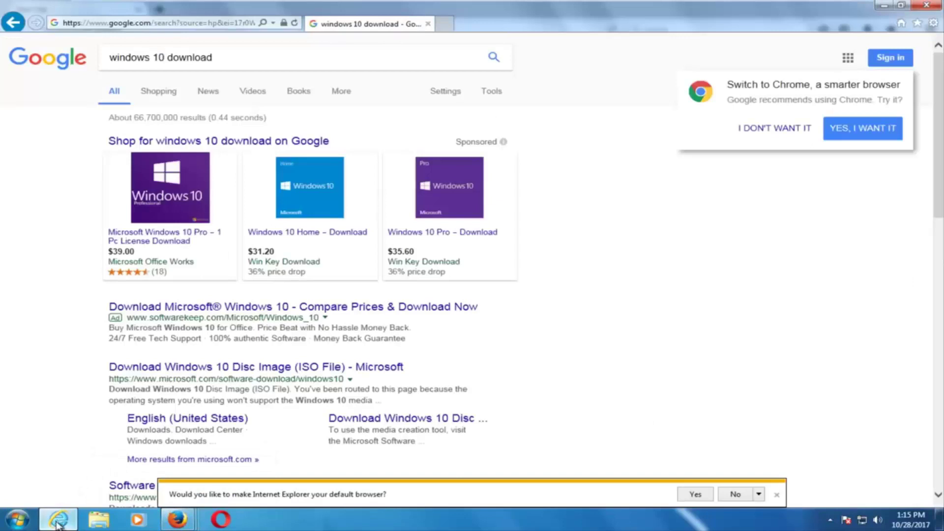
pyautogui.click(777, 494)
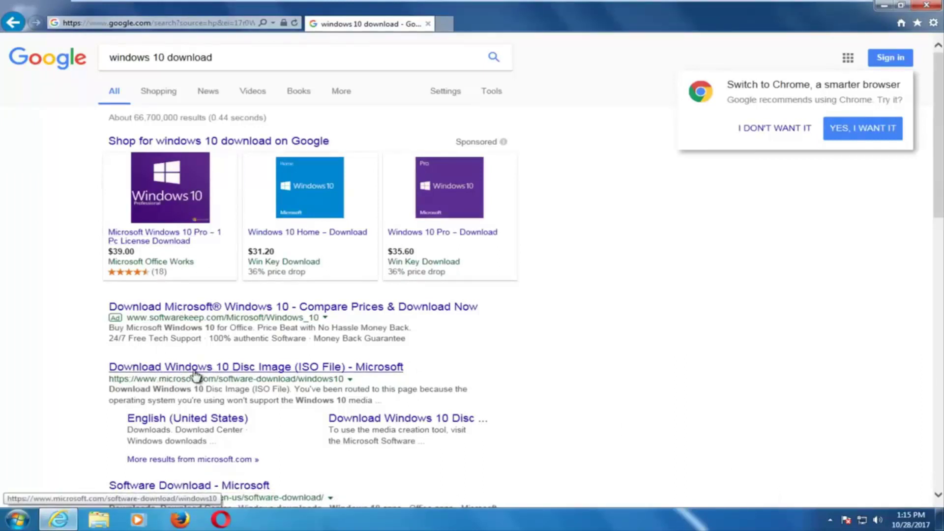
pyautogui.click(167, 370)
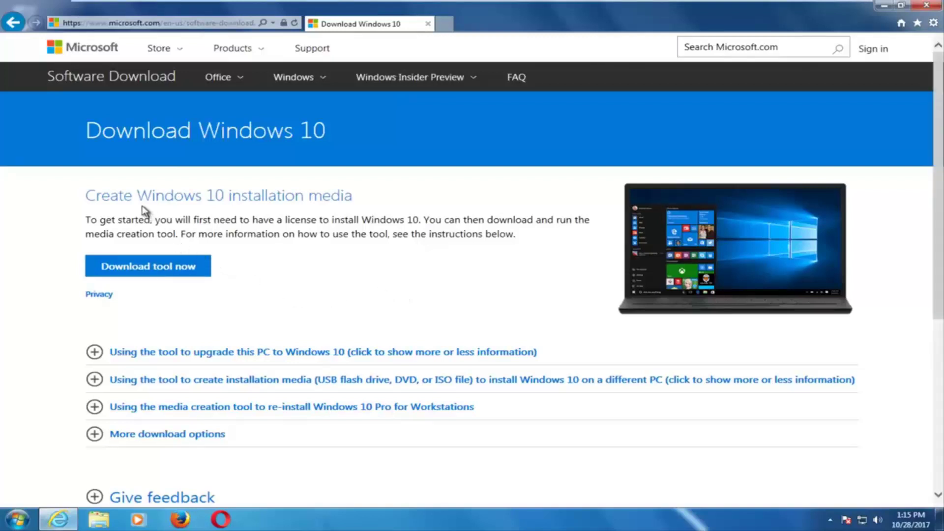
# Step: Download MediaCreationTool.exe from the Download Windows 10 page
pyautogui.click(162, 265)
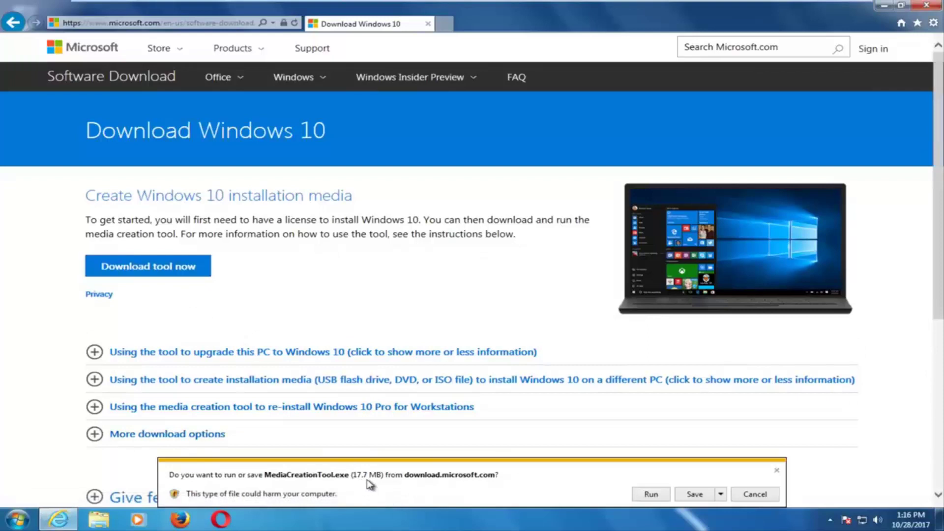
# Step: Run the downloaded MediaCreationTool.exe and approve the User Account Control prompt
pyautogui.click(653, 495)
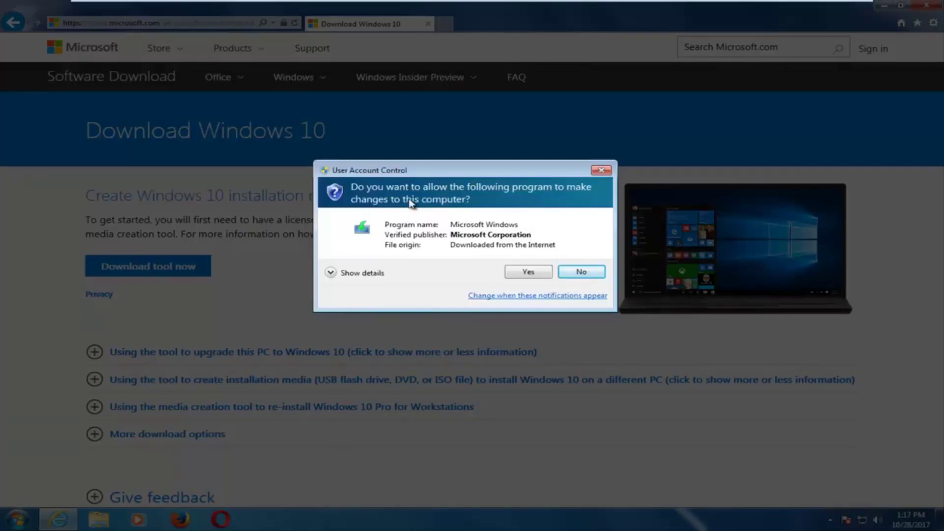
pyautogui.click(527, 273)
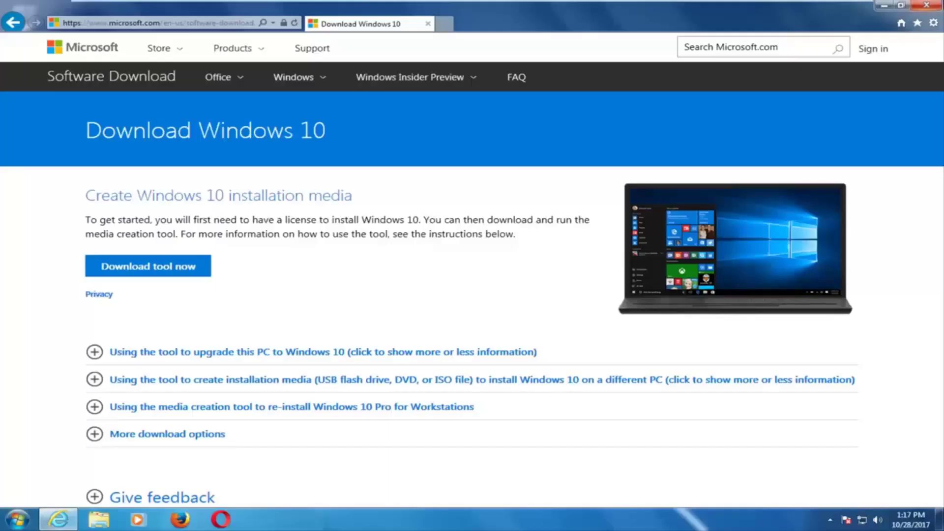
# Step: Minimize Internet Explorer and accept the Windows 10 license terms
pyautogui.click(884, 7)
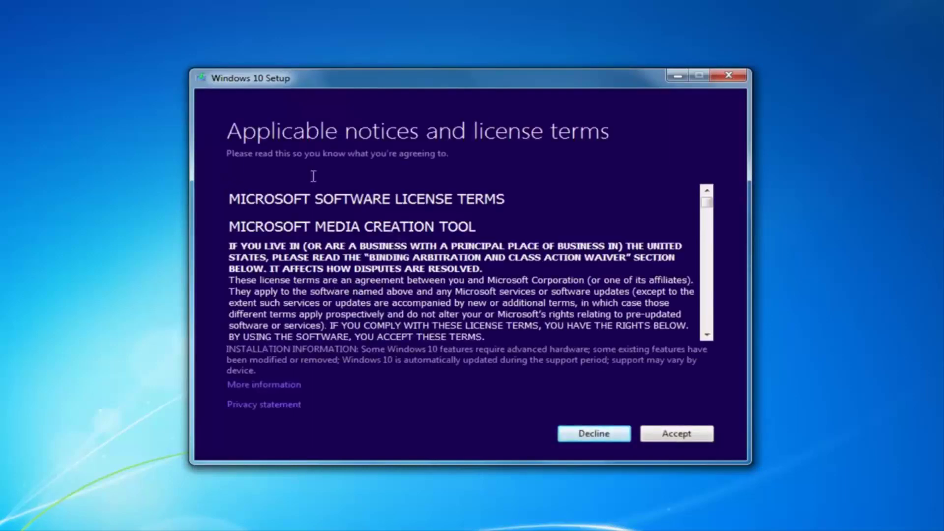
pyautogui.click(672, 435)
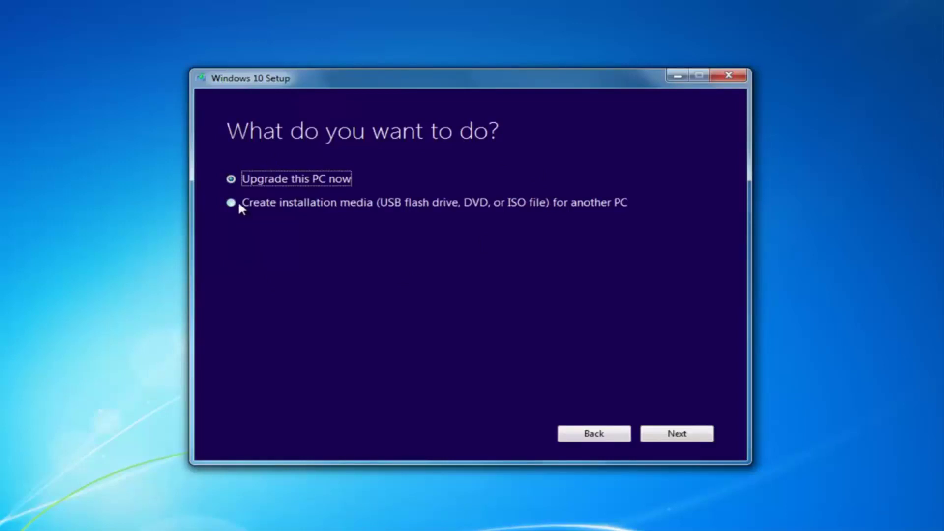
# Step: Select 'Create installation media (USB flash drive, DVD, or ISO file) for another PC' and proceed
pyautogui.click(236, 206)
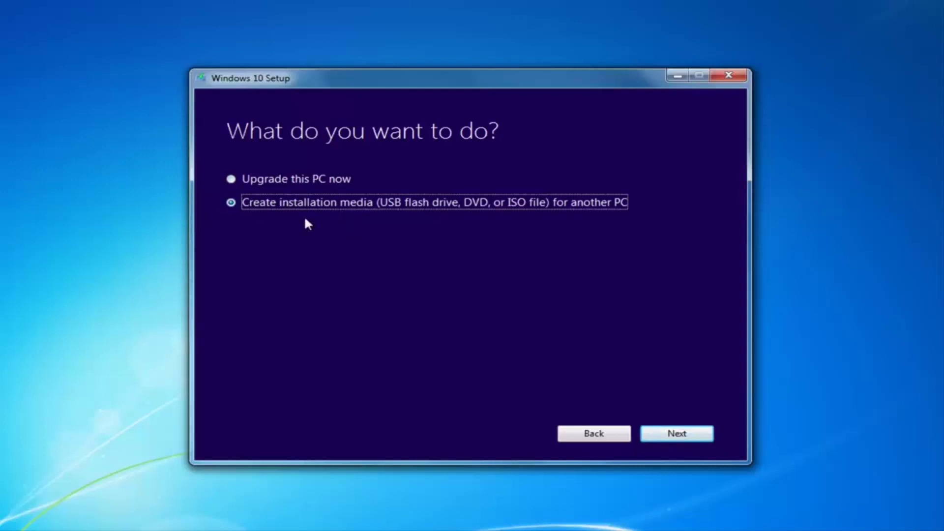
pyautogui.click(674, 434)
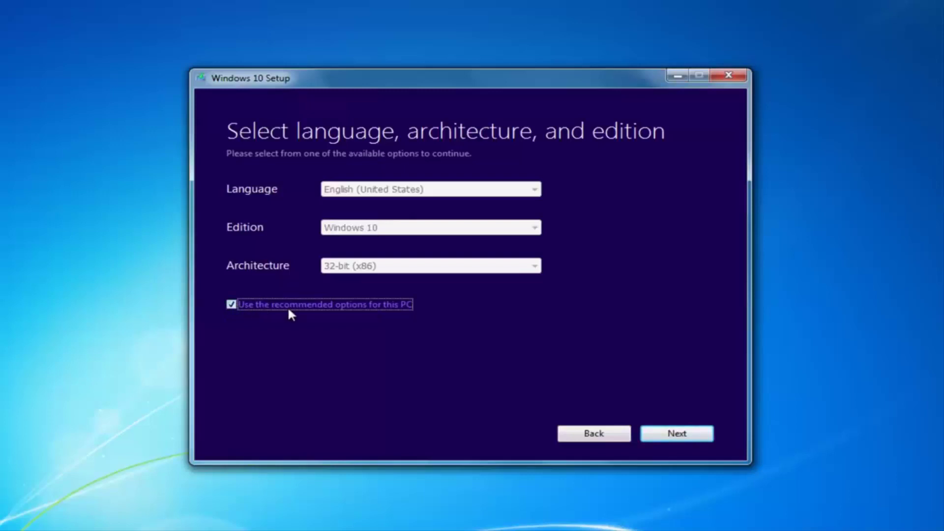
# Step: Clear the recommended-options box and confirm 32-bit (x86) architecture and Windows 10 edition
pyautogui.click(230, 304)
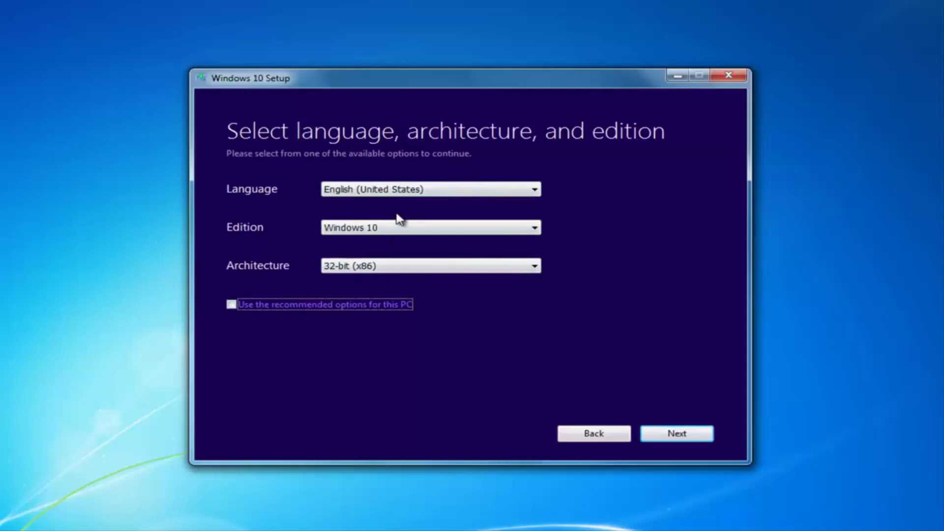
pyautogui.click(380, 266)
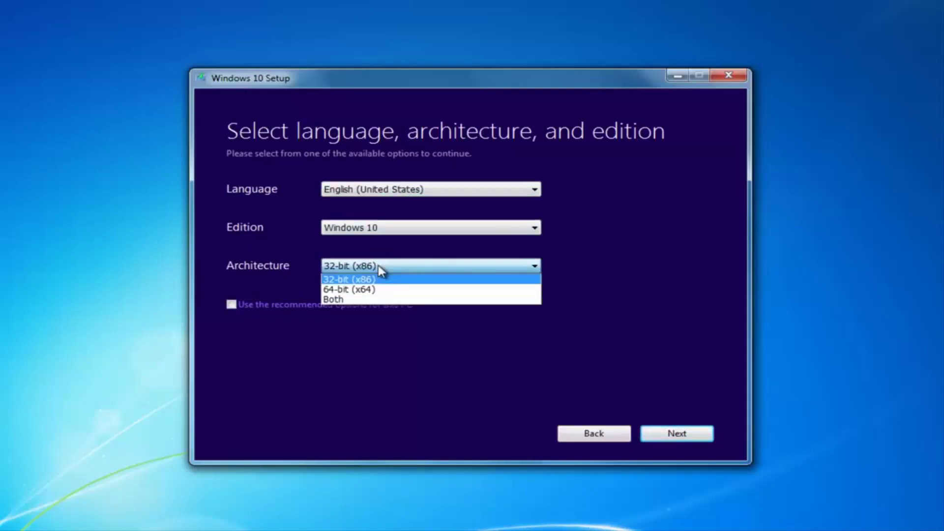
pyautogui.click(380, 268)
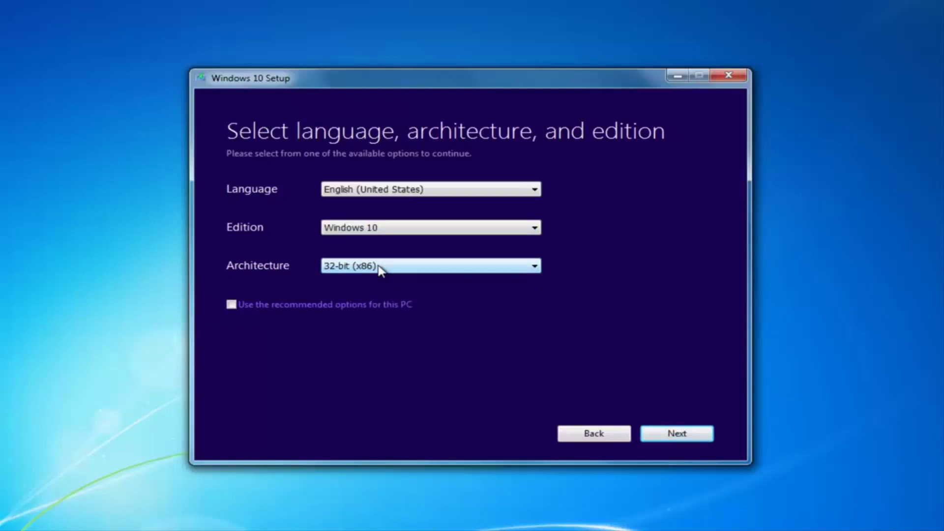
pyautogui.click(348, 268)
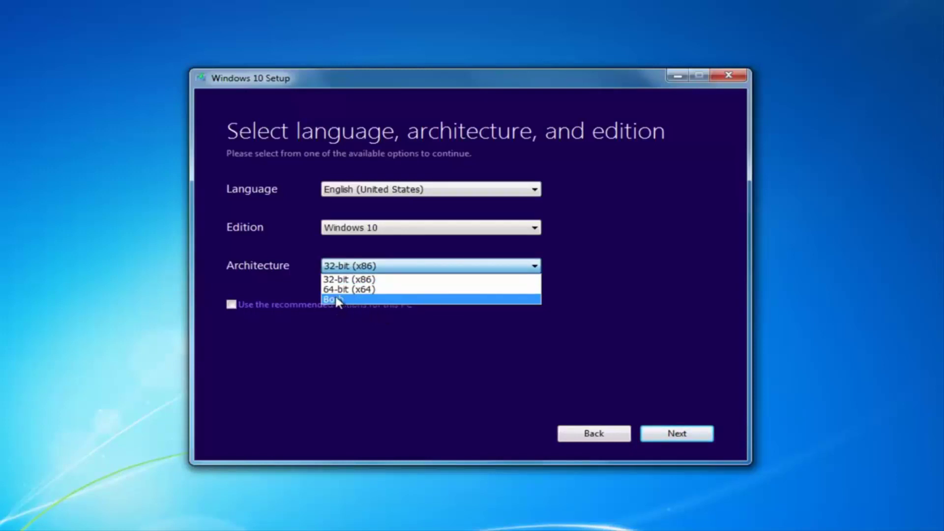
pyautogui.click(289, 245)
pyautogui.click(331, 231)
pyautogui.click(257, 227)
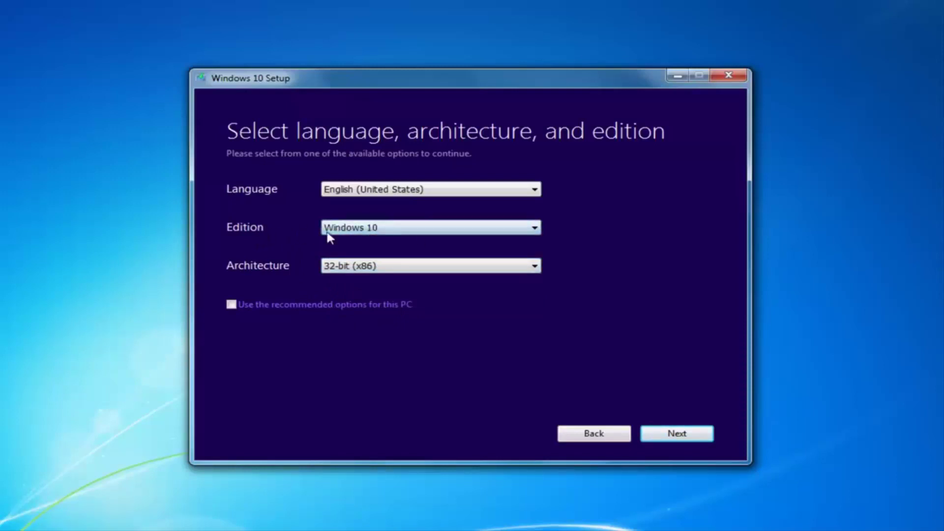
pyautogui.click(371, 231)
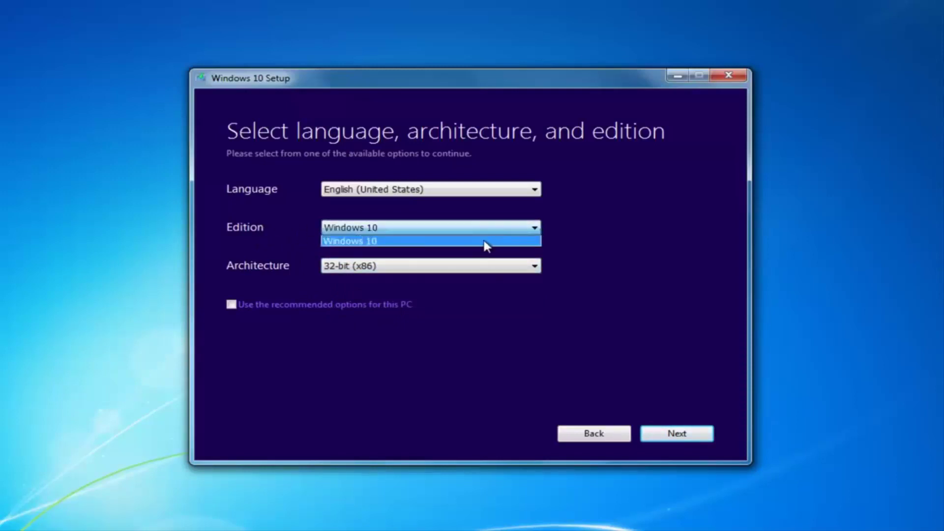
pyautogui.click(334, 239)
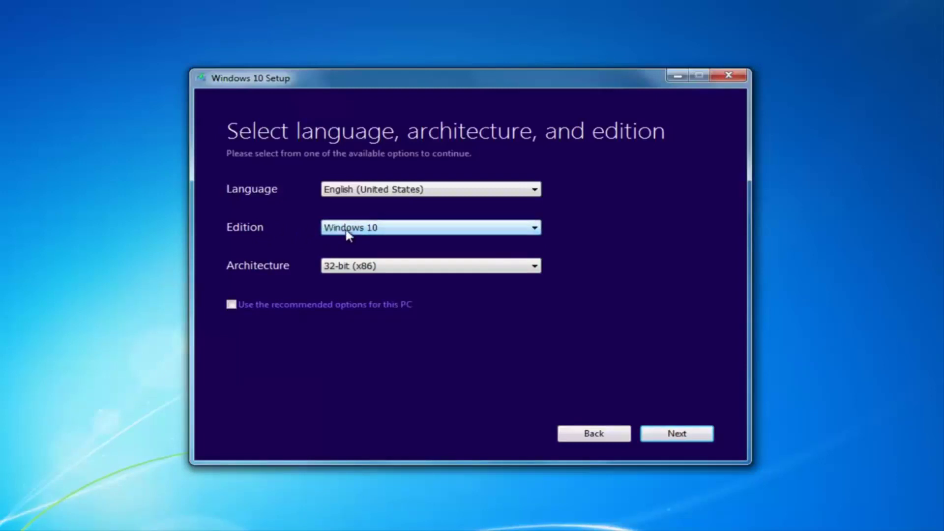
pyautogui.click(519, 229)
pyautogui.click(522, 242)
# Step: Confirm English (United States) as the language and proceed to media selection
pyautogui.click(401, 189)
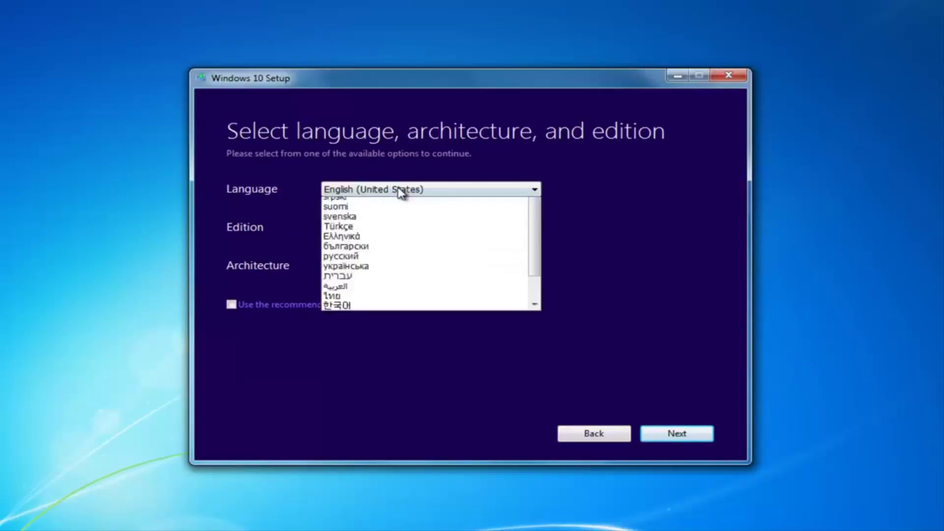
pyautogui.click(400, 192)
pyautogui.click(401, 192)
pyautogui.click(637, 197)
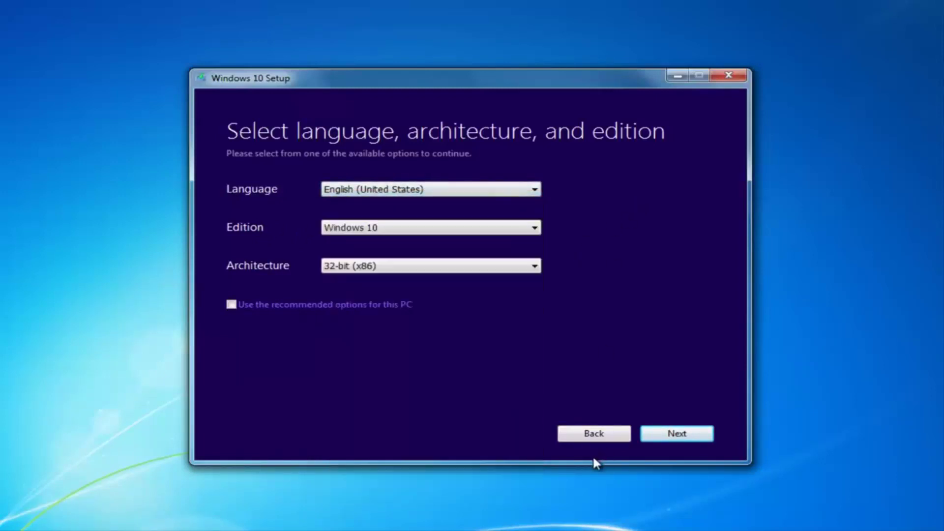
pyautogui.click(685, 433)
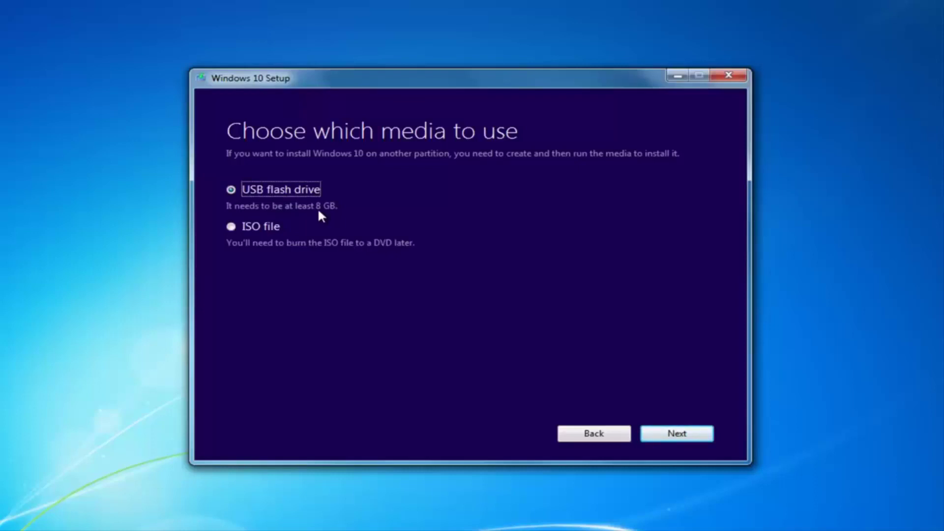
# Step: Choose ISO file as the media type, bringing up the Select a path dialog
pyautogui.click(232, 226)
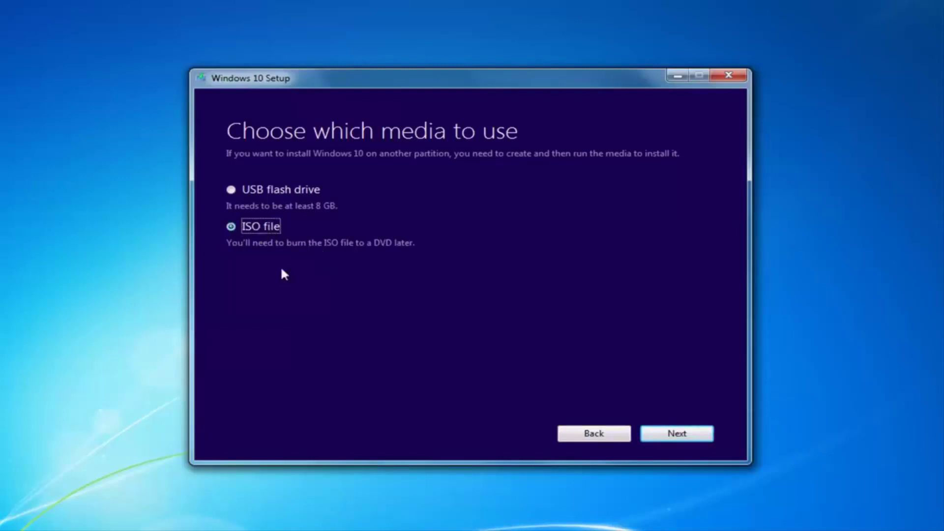
pyautogui.click(668, 437)
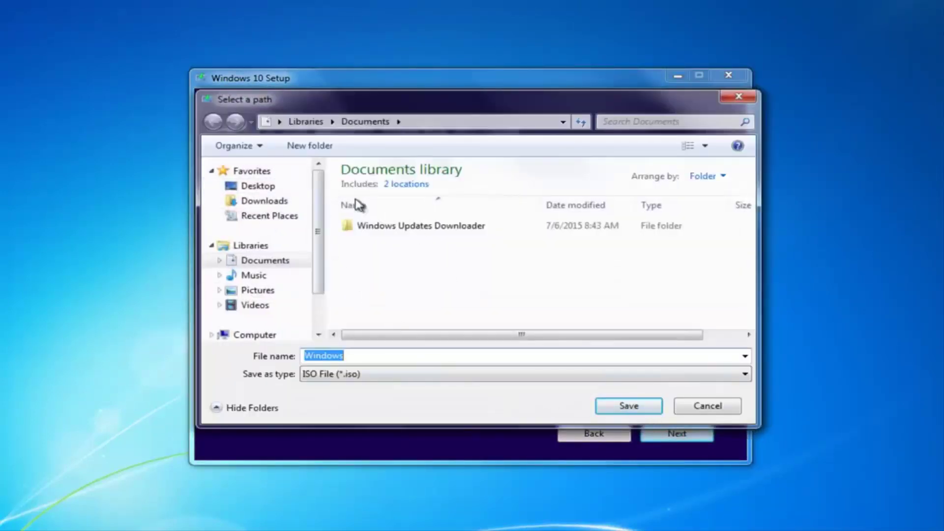
# Step: Save the ISO as 'Windows' on the Desktop, starting the Windows 10 download
pyautogui.click(257, 187)
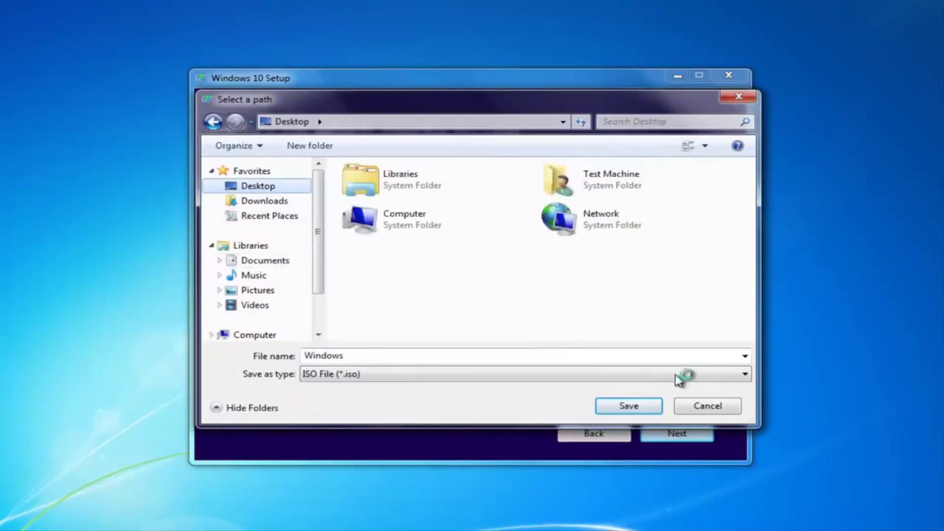
pyautogui.click(632, 406)
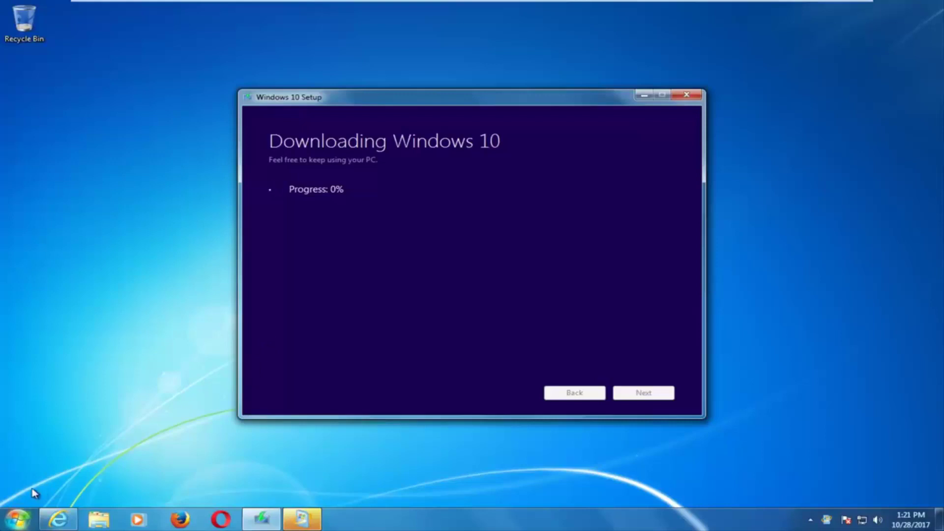
# Step: Open and close the Start menu while the Windows 10 download proceeds
pyautogui.click(17, 519)
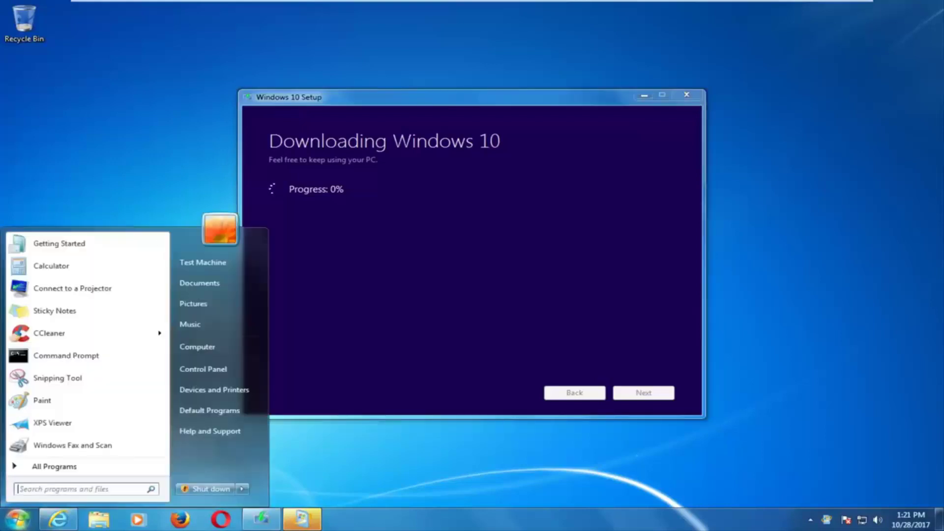
pyautogui.click(204, 346)
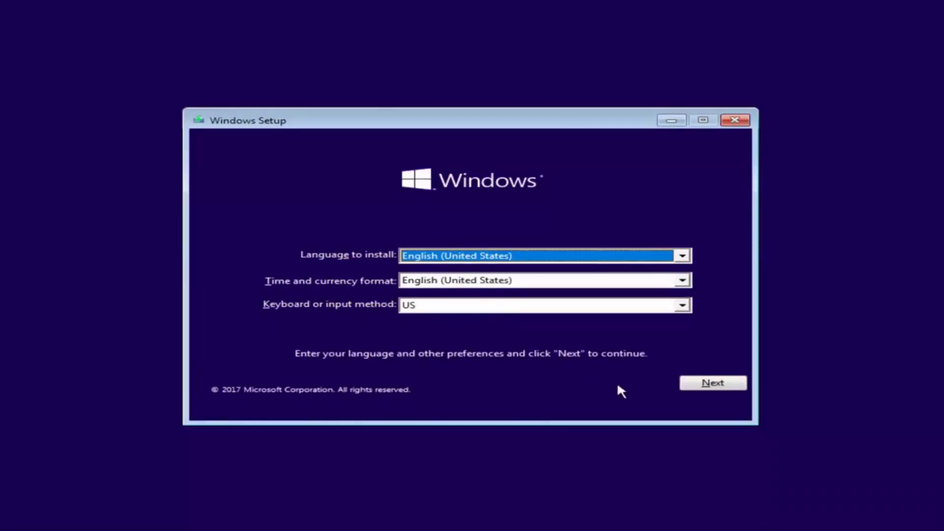
# Step: Keep English (United States) and the US keyboard, and start the Windows installation
pyautogui.click(687, 389)
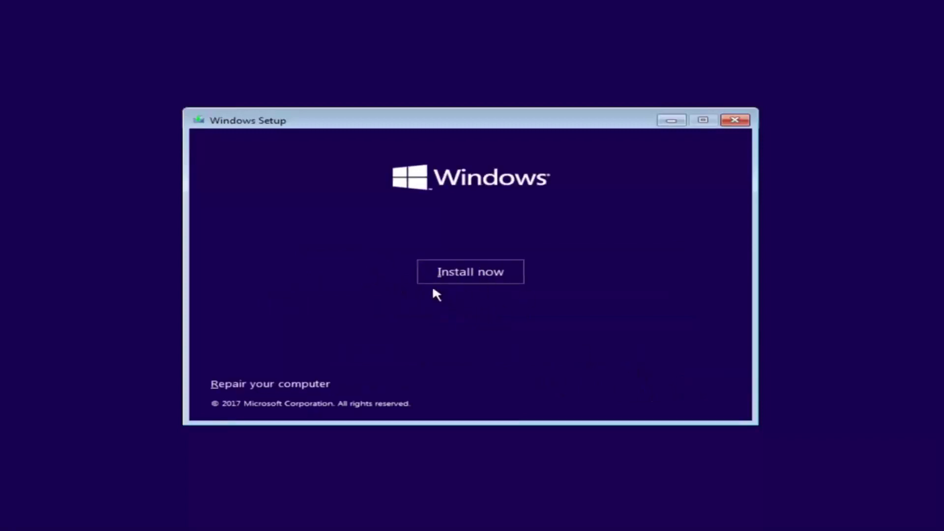
pyautogui.click(450, 278)
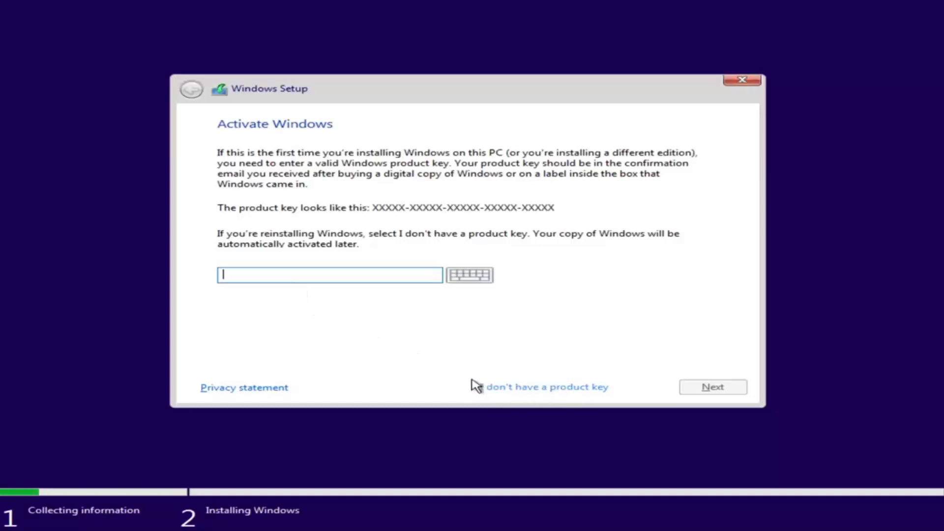
# Step: Skip the product key and pick Windows 10 Pro (x86) as the edition to install
pyautogui.click(506, 388)
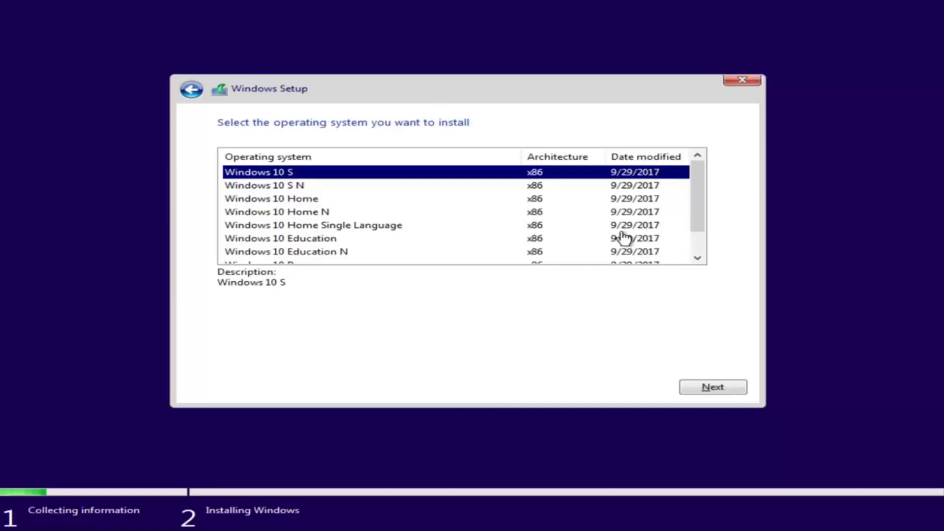
pyautogui.moveTo(692, 193); pyautogui.dragTo(691, 211)
pyautogui.scroll(1, 691, 219)
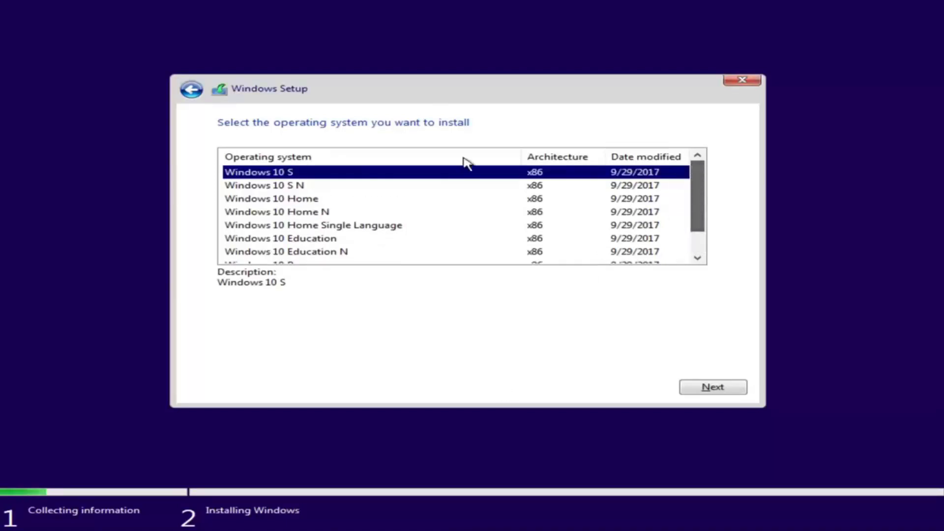
pyautogui.click(300, 201)
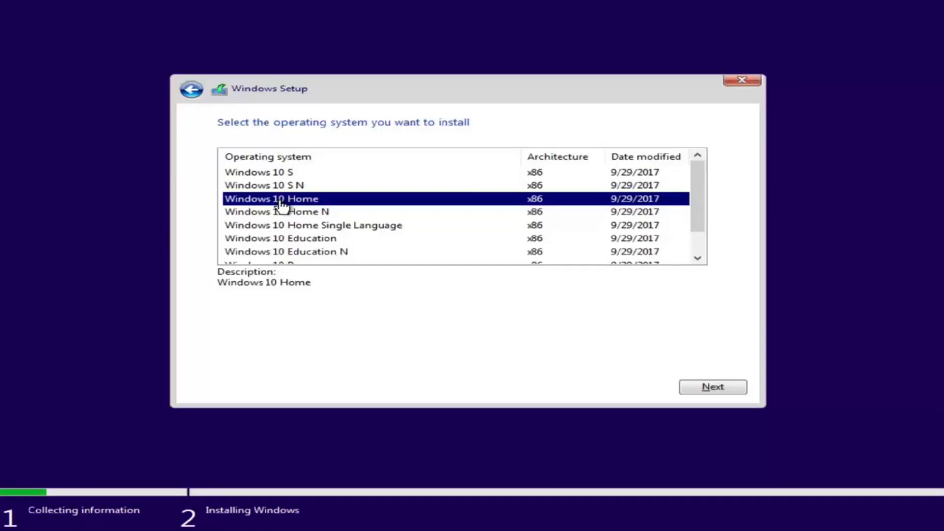
pyautogui.scroll(-1, 337, 219)
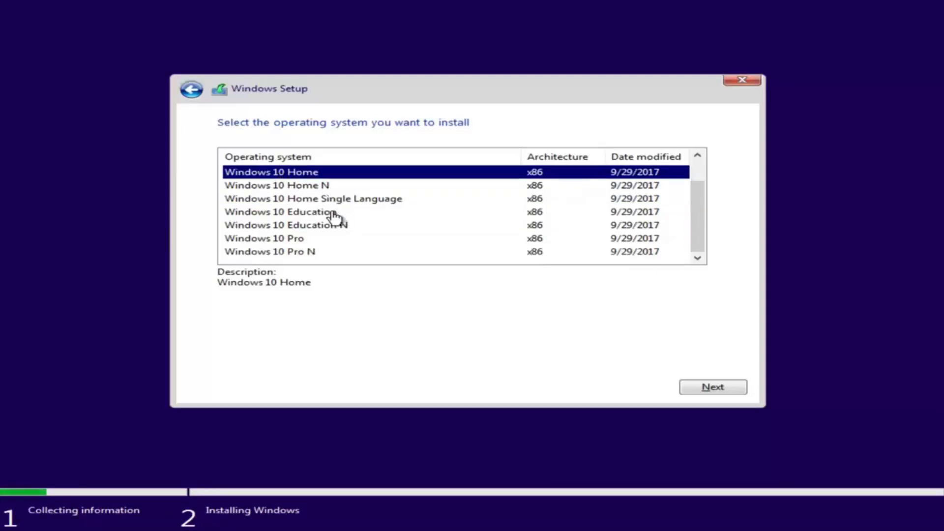
pyautogui.click(247, 241)
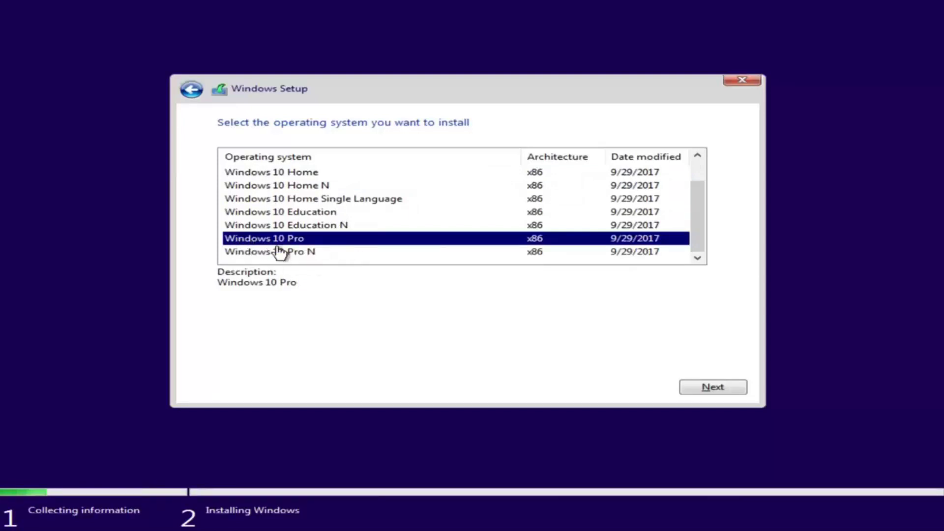
pyautogui.click(711, 387)
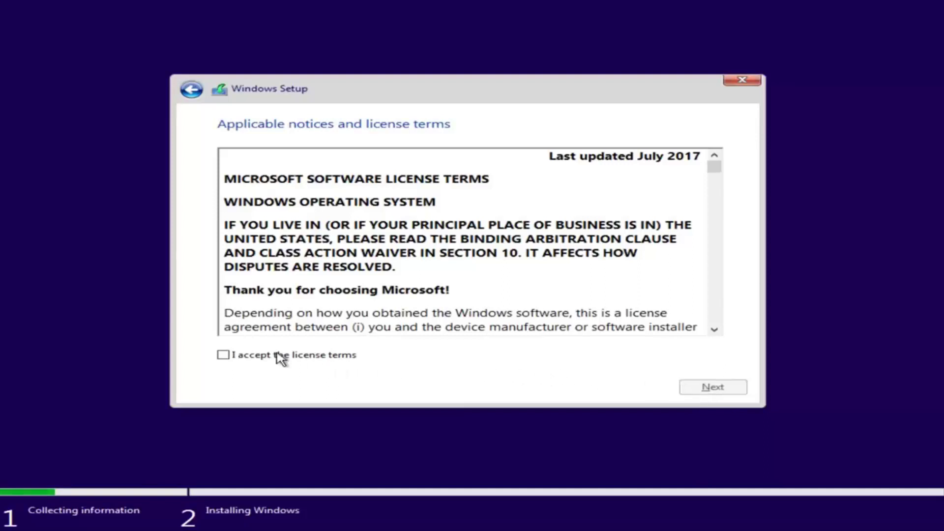
# Step: Accept the Microsoft software license terms and proceed
pyautogui.click(222, 355)
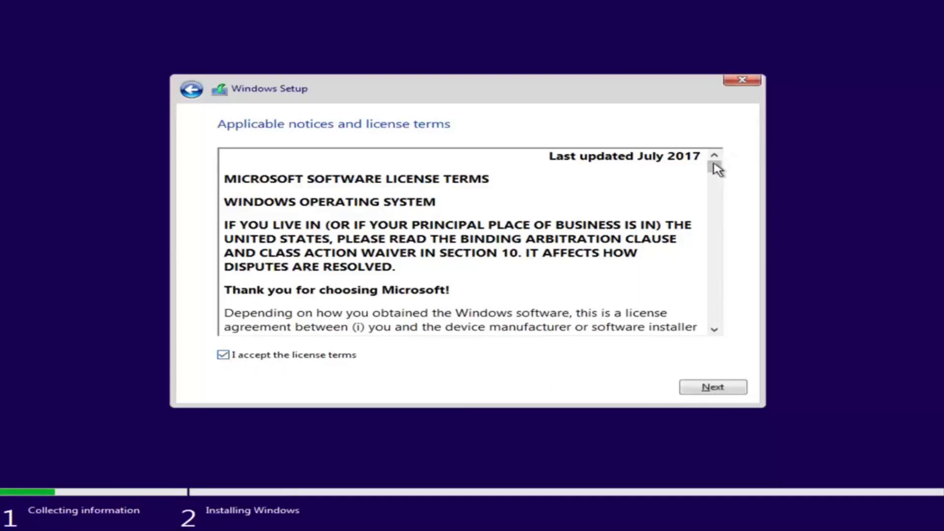
pyautogui.moveTo(714, 168)
pyautogui.mouseDown()
pyautogui.moveTo(711, 208)
pyautogui.moveTo(714, 167)
pyautogui.mouseUp()
pyautogui.click(713, 388)
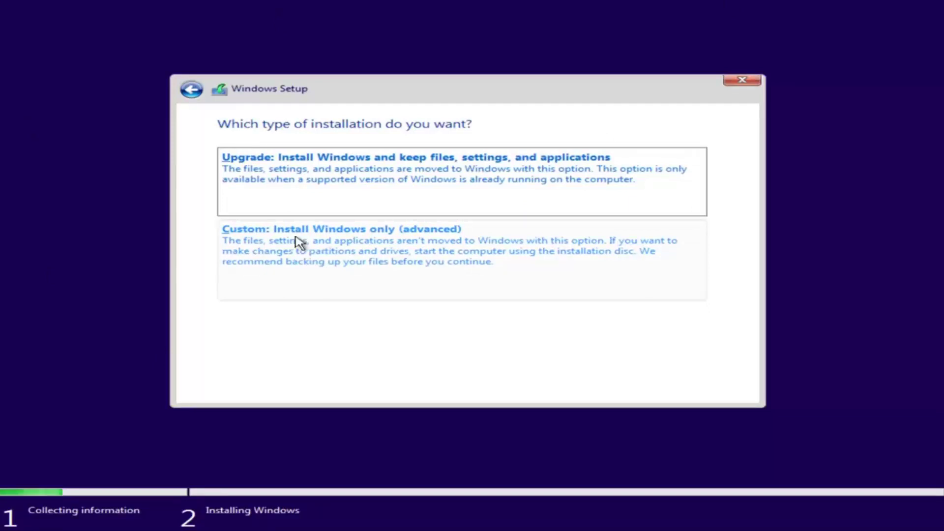
# Step: Choose the 'Custom: Install Windows only (advanced)' installation type
pyautogui.click(278, 262)
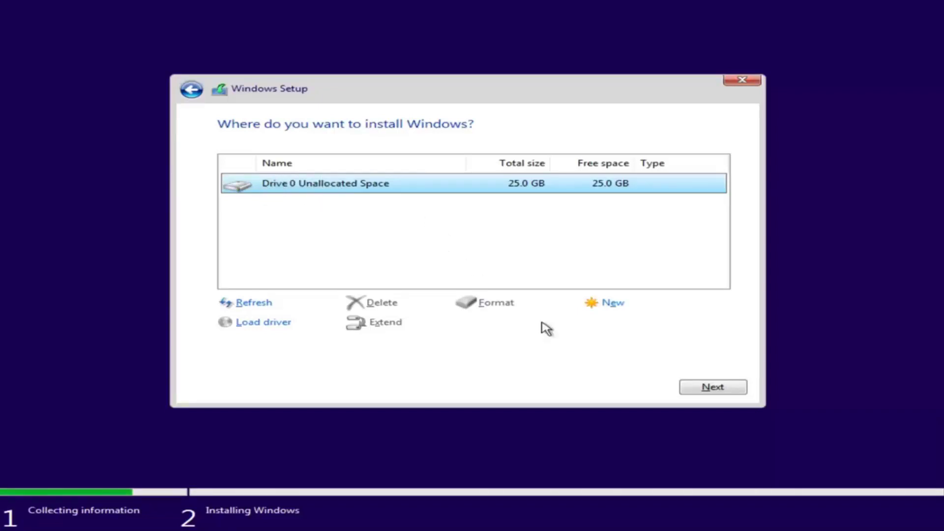
# Step: Install Windows onto Drive 0's 25.0 GB unallocated space
pyautogui.click(709, 386)
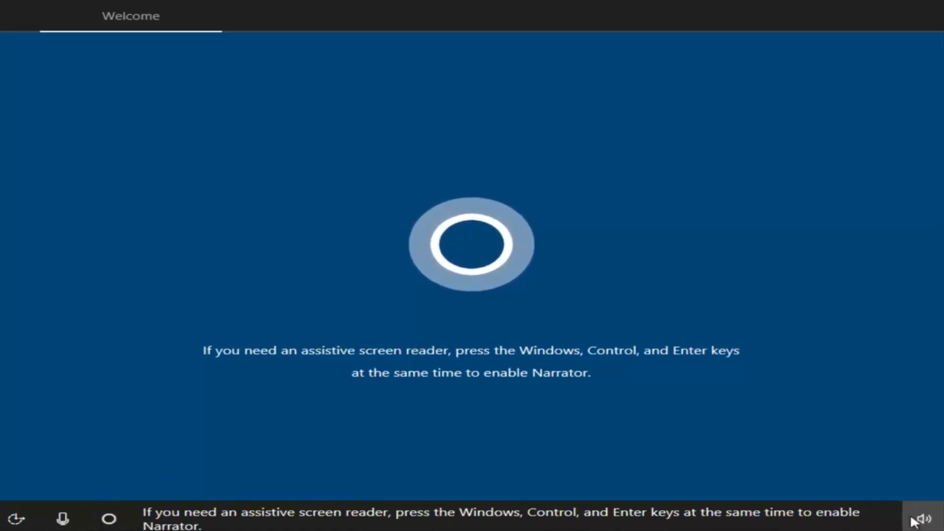
# Step: Check the speaker volume level, then dismiss the volume display
pyautogui.click(915, 519)
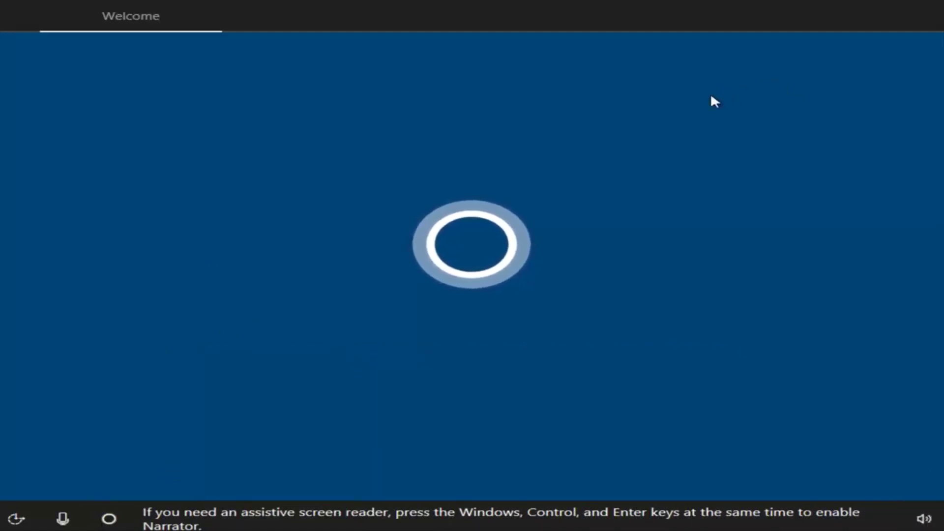
pyautogui.click(572, 347)
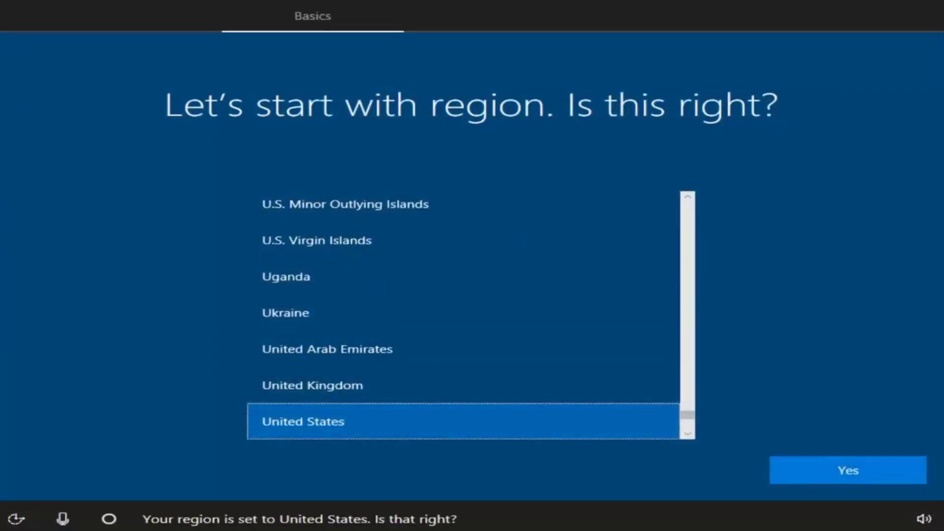
# Step: Answer Yes to United States as region and US as keyboard layout
pyautogui.click(821, 468)
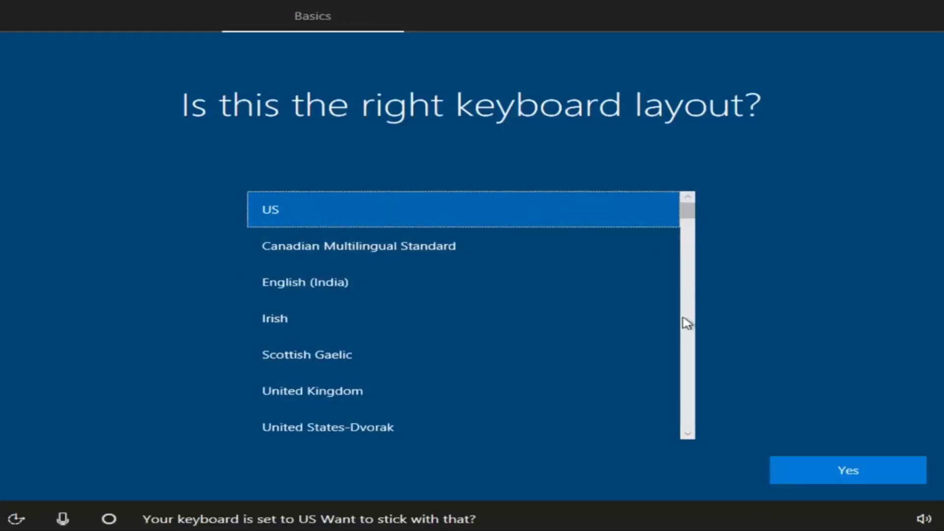
pyautogui.click(829, 473)
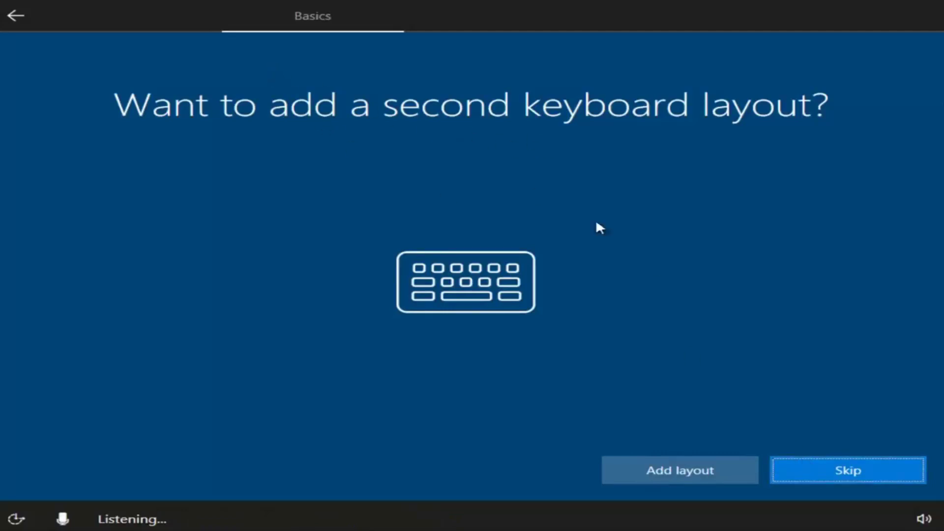
# Step: Skip adding a second keyboard layout
pyautogui.click(847, 475)
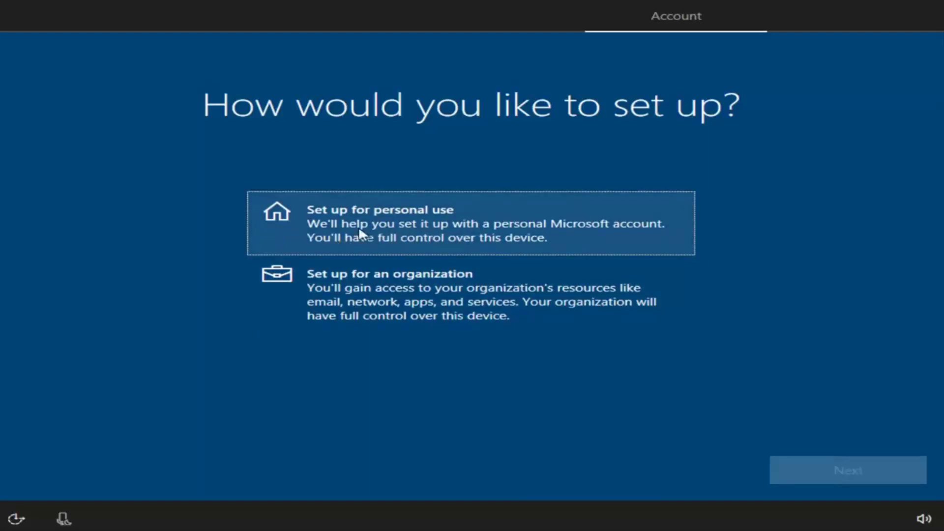
# Step: Select 'Set up for personal use' and continue
pyautogui.click(328, 231)
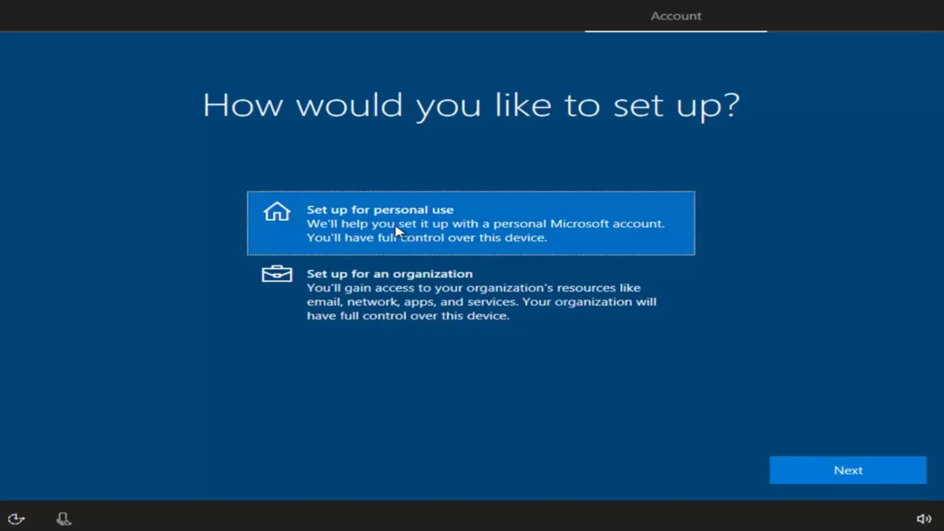
pyautogui.click(814, 472)
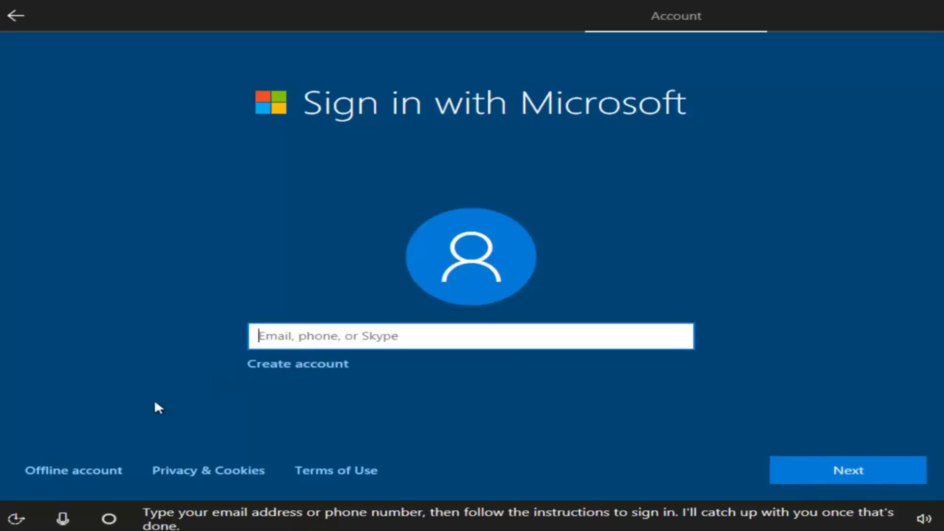
# Step: Choose 'Offline account' and decline the 'Sign in with Microsoft instead?' offer
pyautogui.click(59, 473)
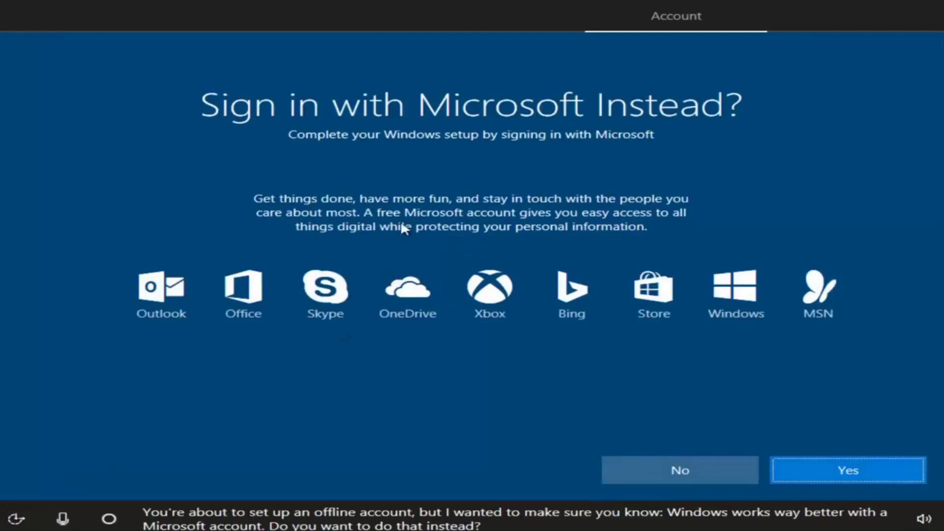
pyautogui.click(656, 468)
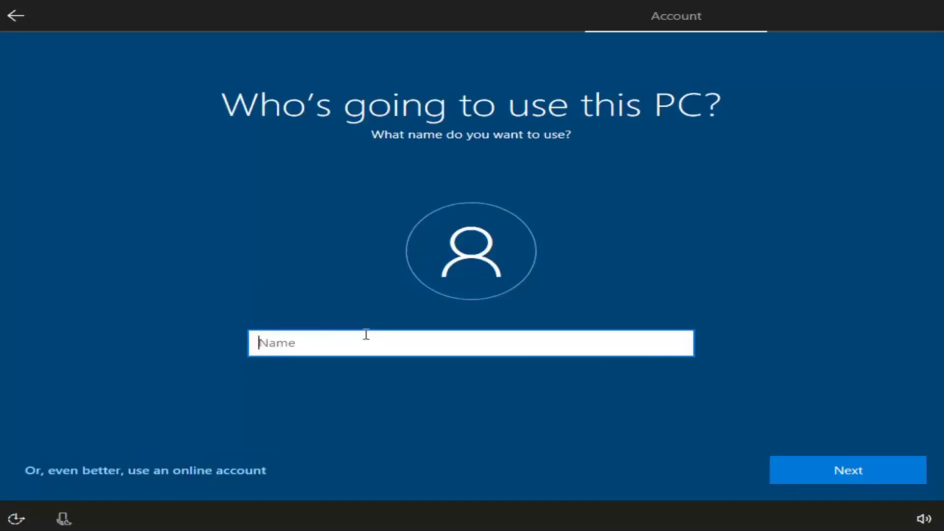
# Step: Enter the local account's user name, replacing the mistyped first entry
pyautogui.write('Test')
pyautogui.hotkey('ctrl', 'a')
pyautogui.press('BackSpace')
pyautogui.write('John Smith')
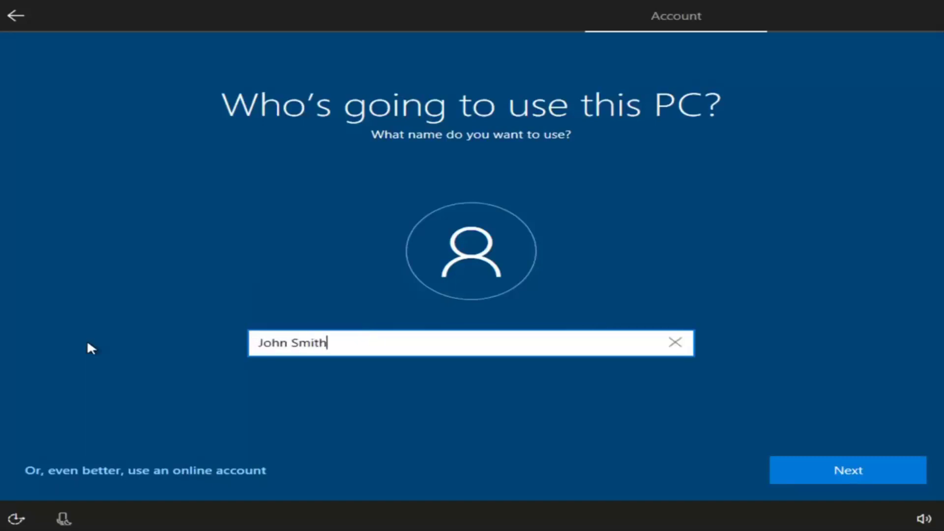
pyautogui.click(818, 477)
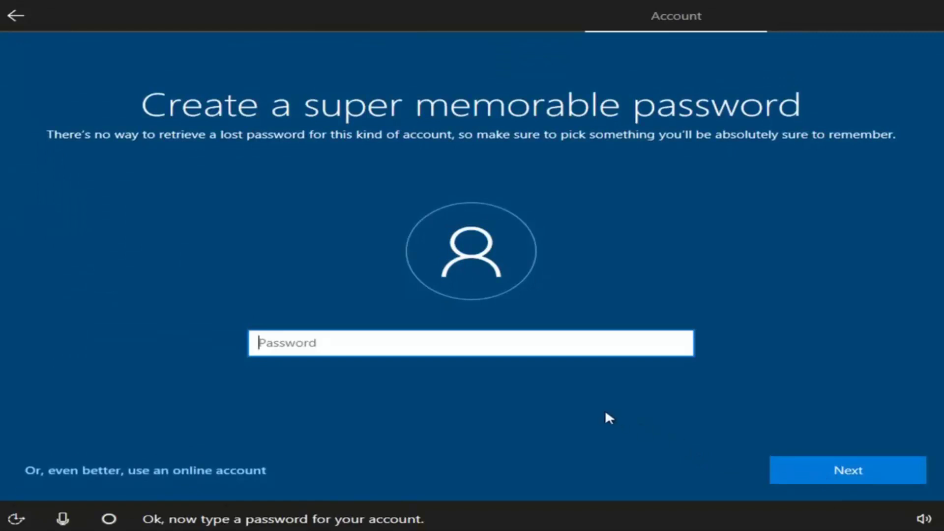
# Step: Set the account password, retyping it, and confirm it
pyautogui.write('*********')
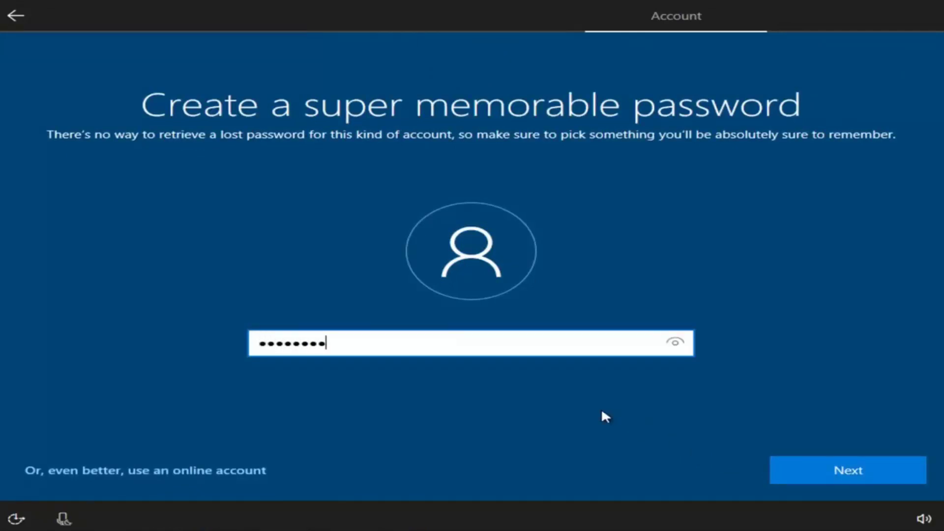
pyautogui.hotkey('ctrl', 'a')
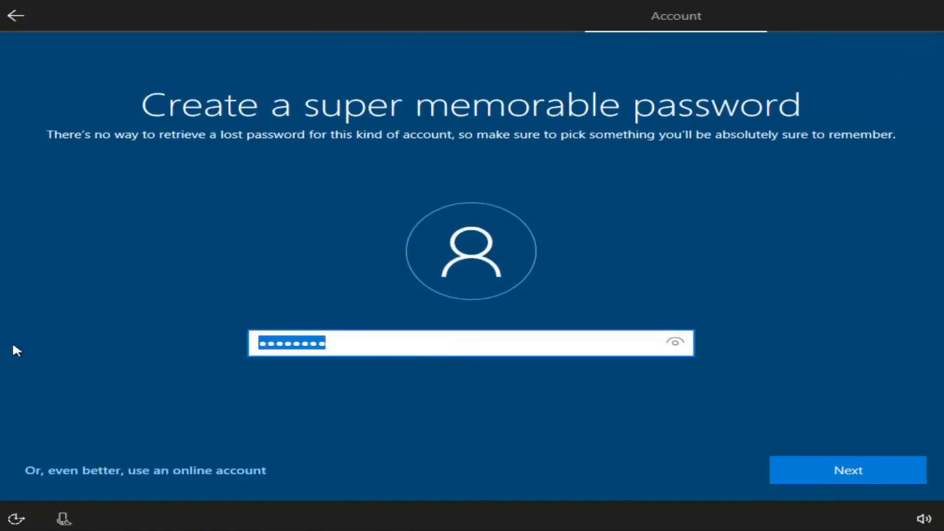
pyautogui.write('******')
pyautogui.hotkey('ctrl', 'a')
pyautogui.write('*********')
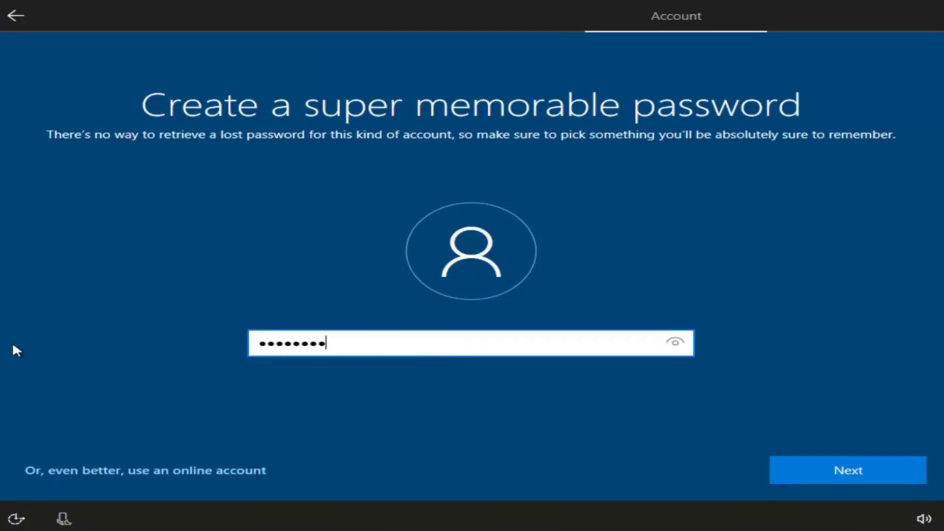
pyautogui.click(887, 475)
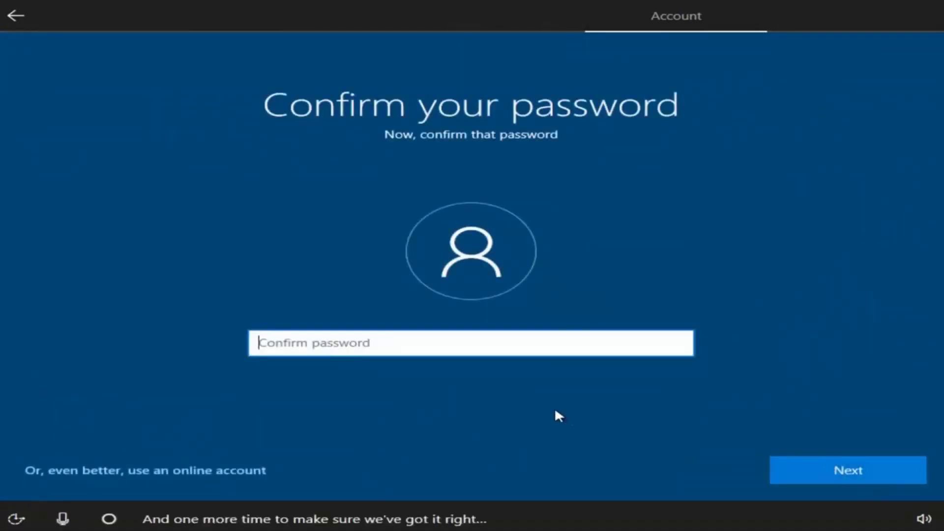
pyautogui.write('*********')
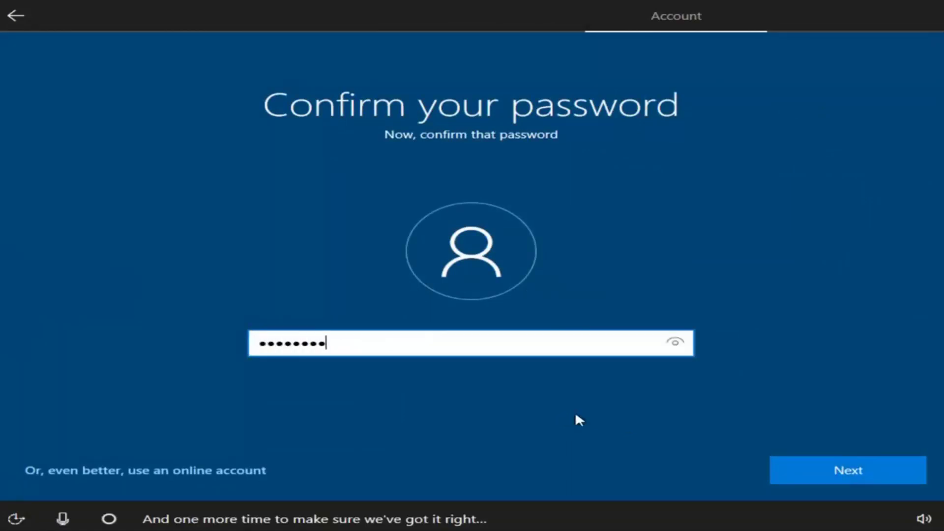
pyautogui.click(835, 473)
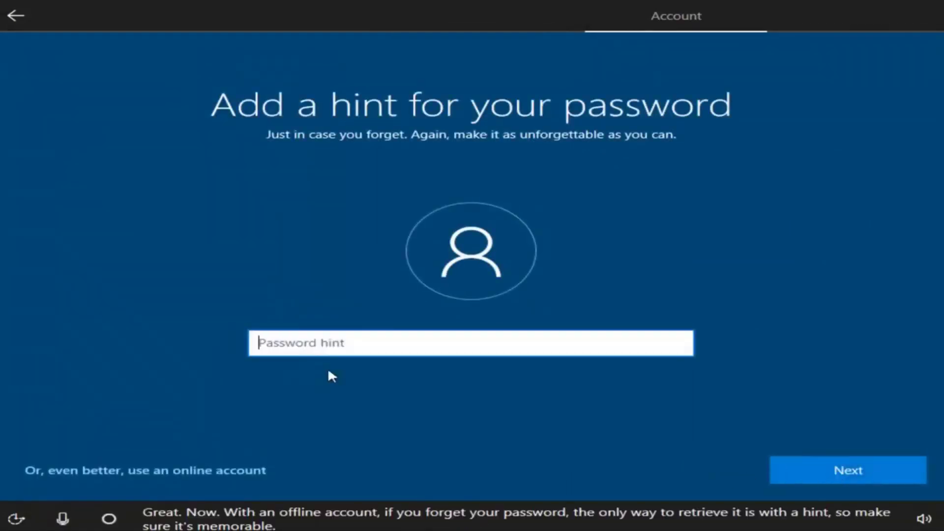
# Step: Enter a password hint, revising it until one not containing the password is accepted
pyautogui.write('password')
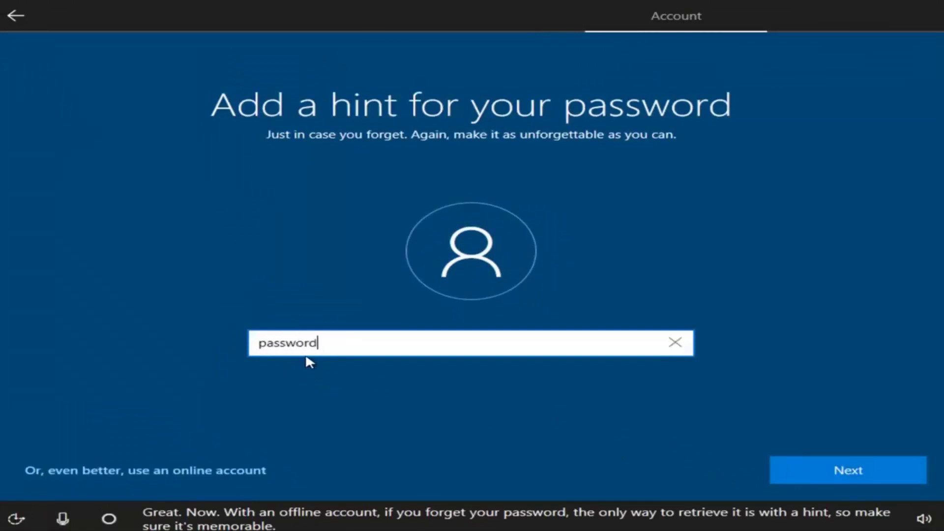
pyautogui.click(823, 471)
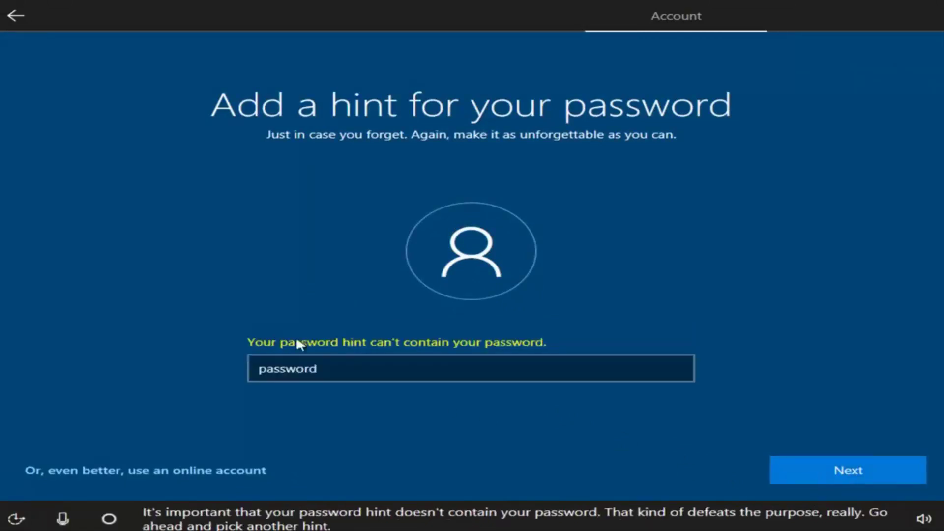
pyautogui.write('1')
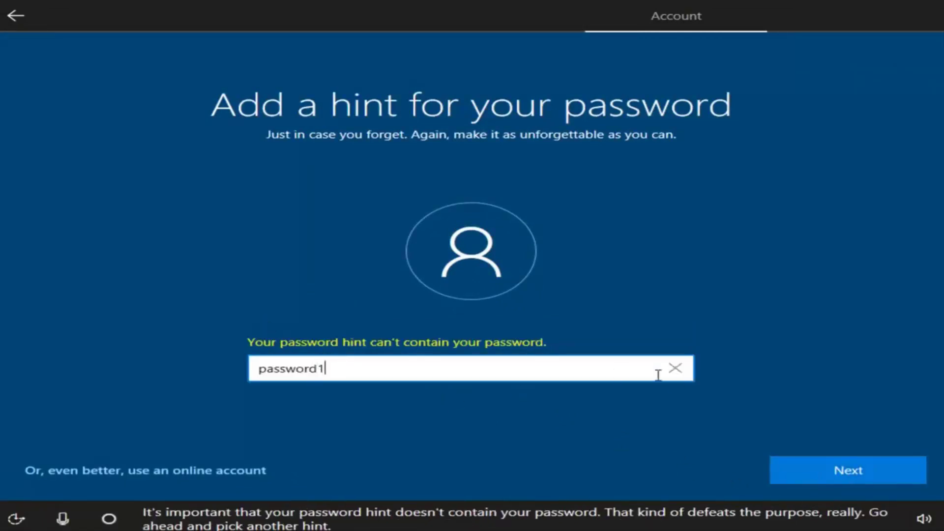
pyautogui.click(772, 473)
pyautogui.write('pass-word')
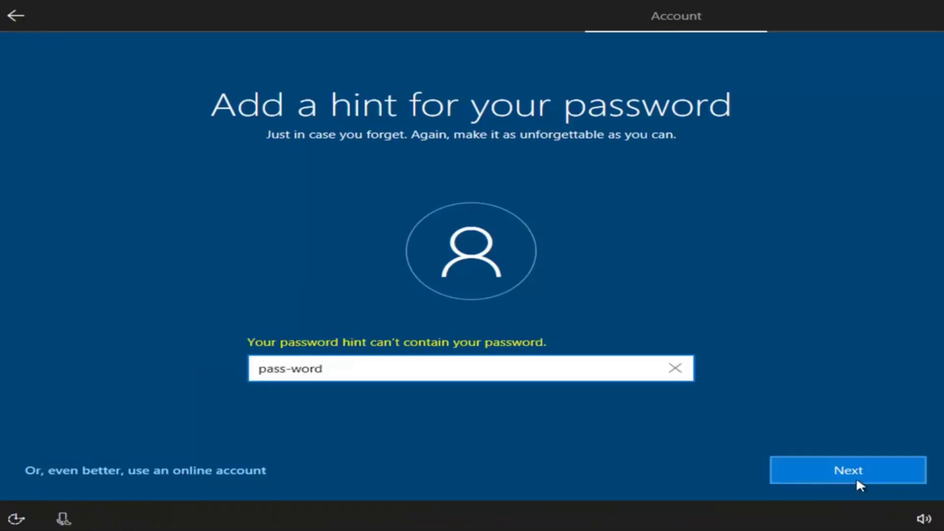
pyautogui.click(856, 482)
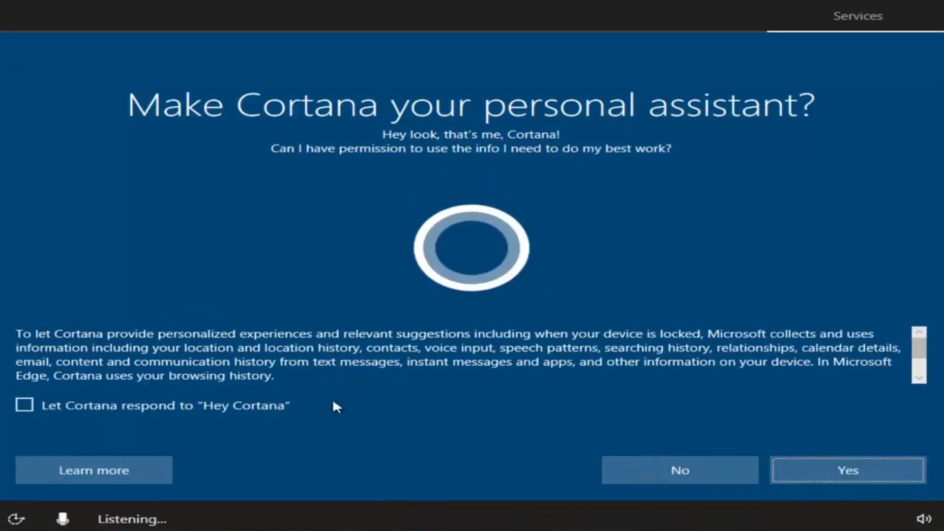
# Step: Decline Cortana, switch off Location, Speech recognition, Tailored experiences and Relevant Ads, Diagnostics Basic, then accept
pyautogui.click(646, 467)
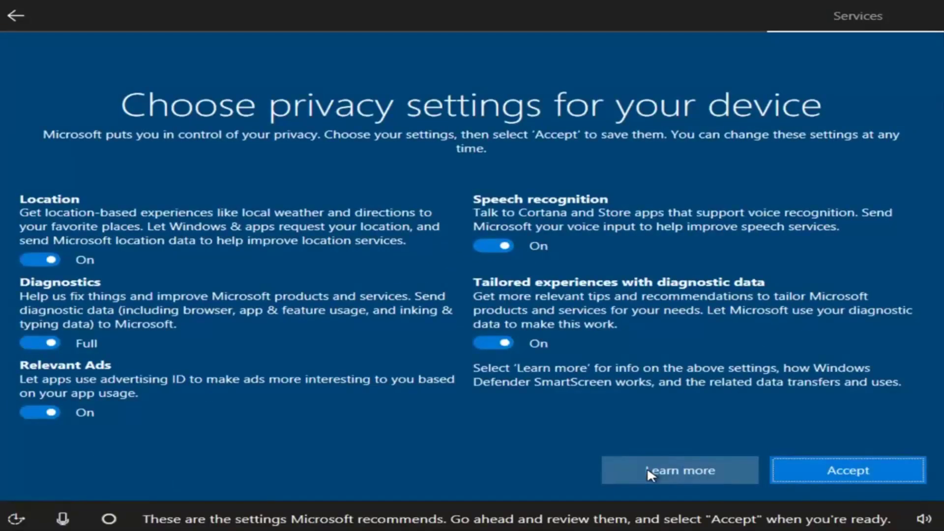
pyautogui.click(50, 260)
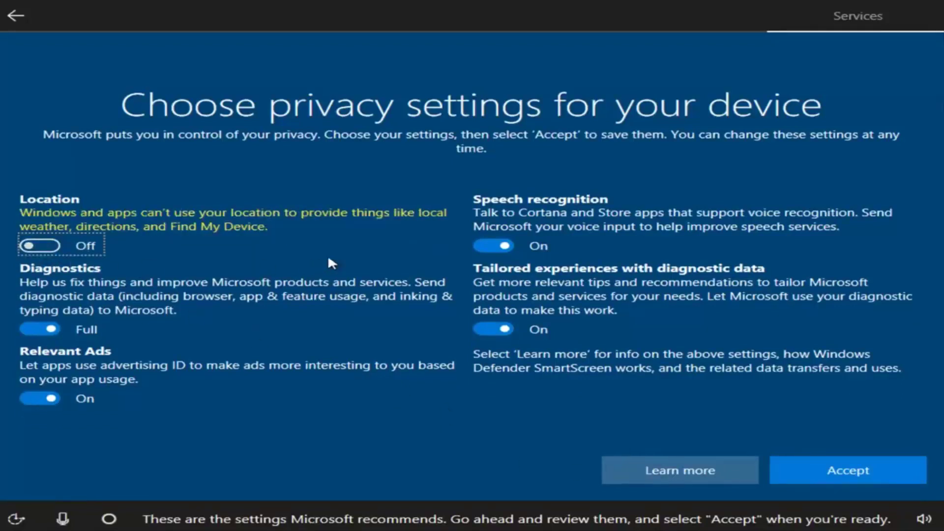
pyautogui.click(477, 244)
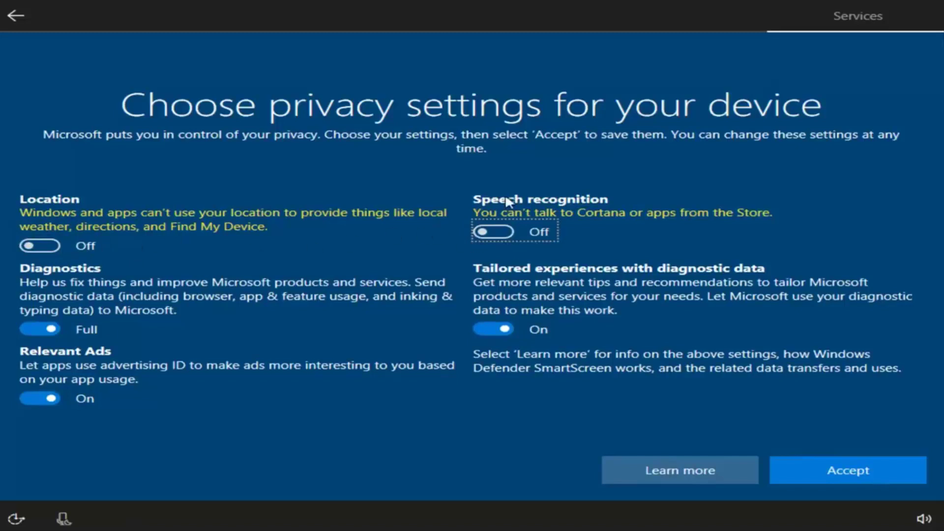
pyautogui.click(487, 328)
pyautogui.click(37, 397)
pyautogui.click(34, 327)
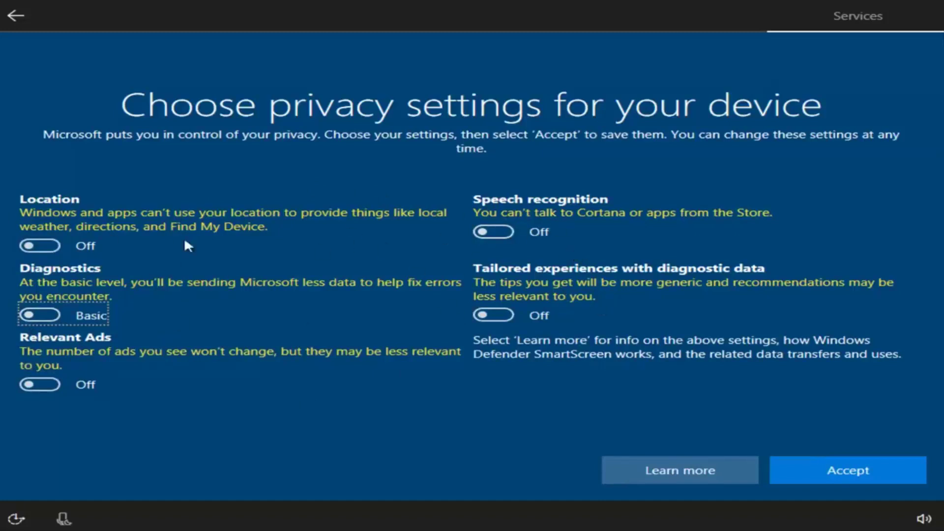
pyautogui.click(801, 473)
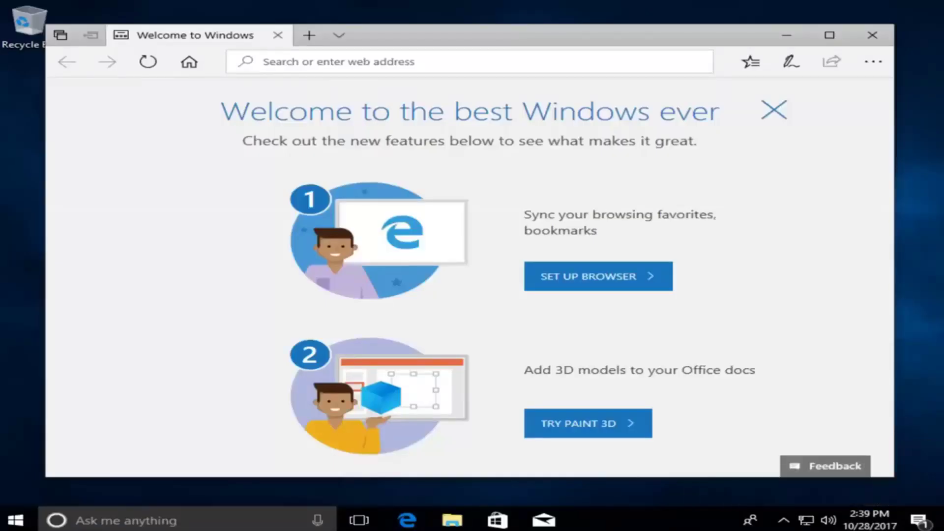
# Step: Close the Edge 'Welcome to Windows' window, then open and dismiss the Start menu
pyautogui.click(634, 46)
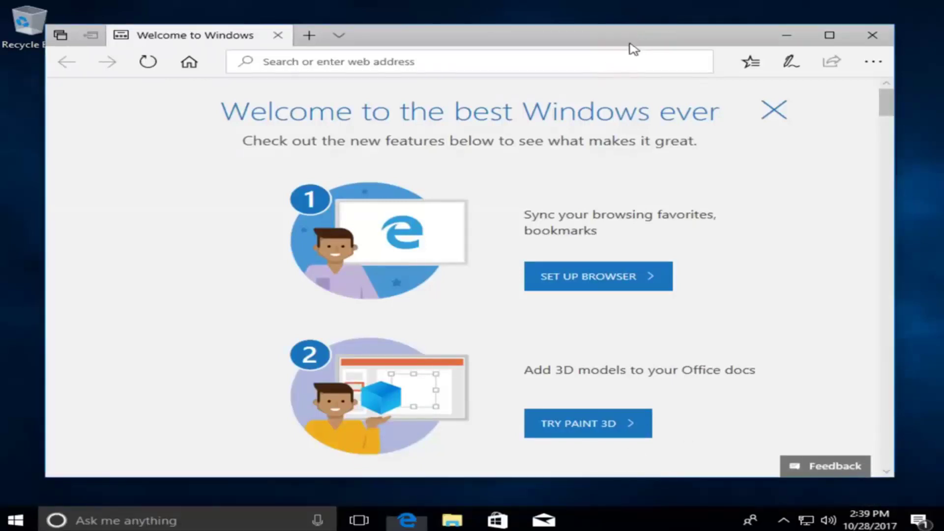
pyautogui.click(873, 40)
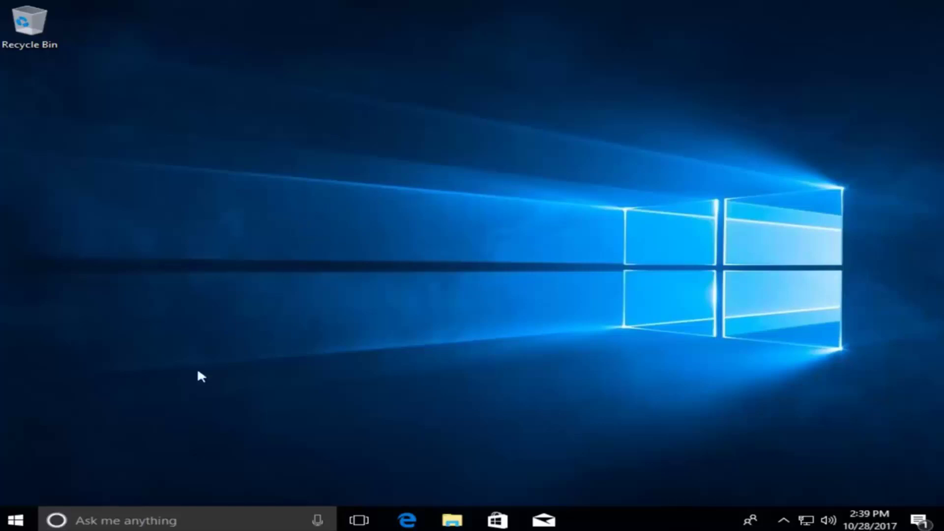
pyautogui.click(22, 518)
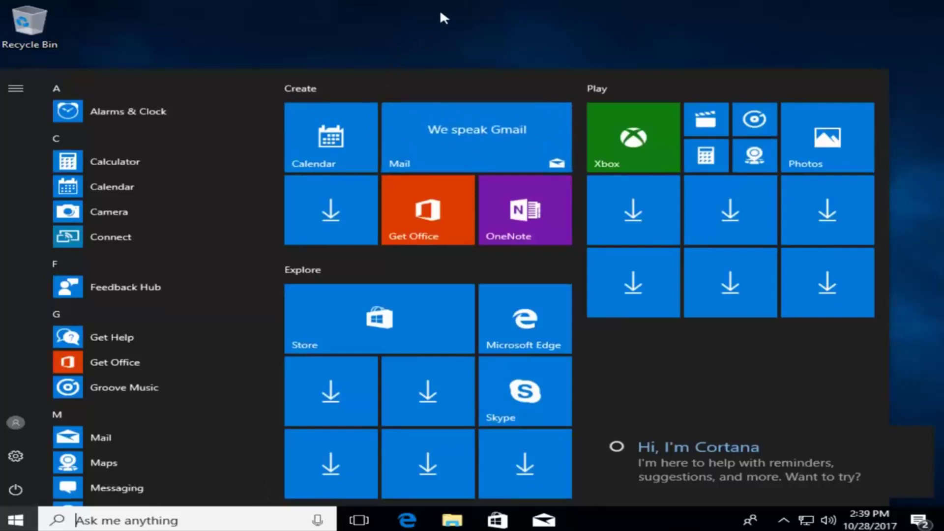
pyautogui.click(413, 27)
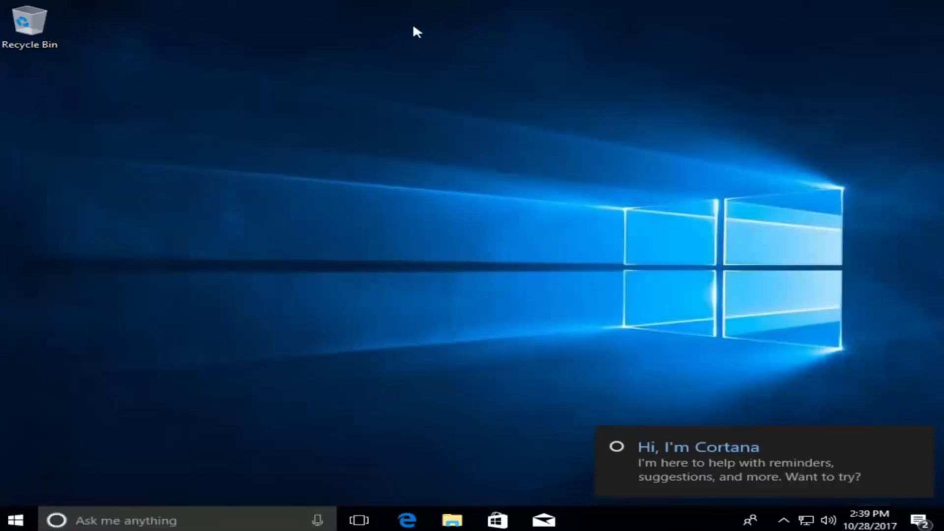